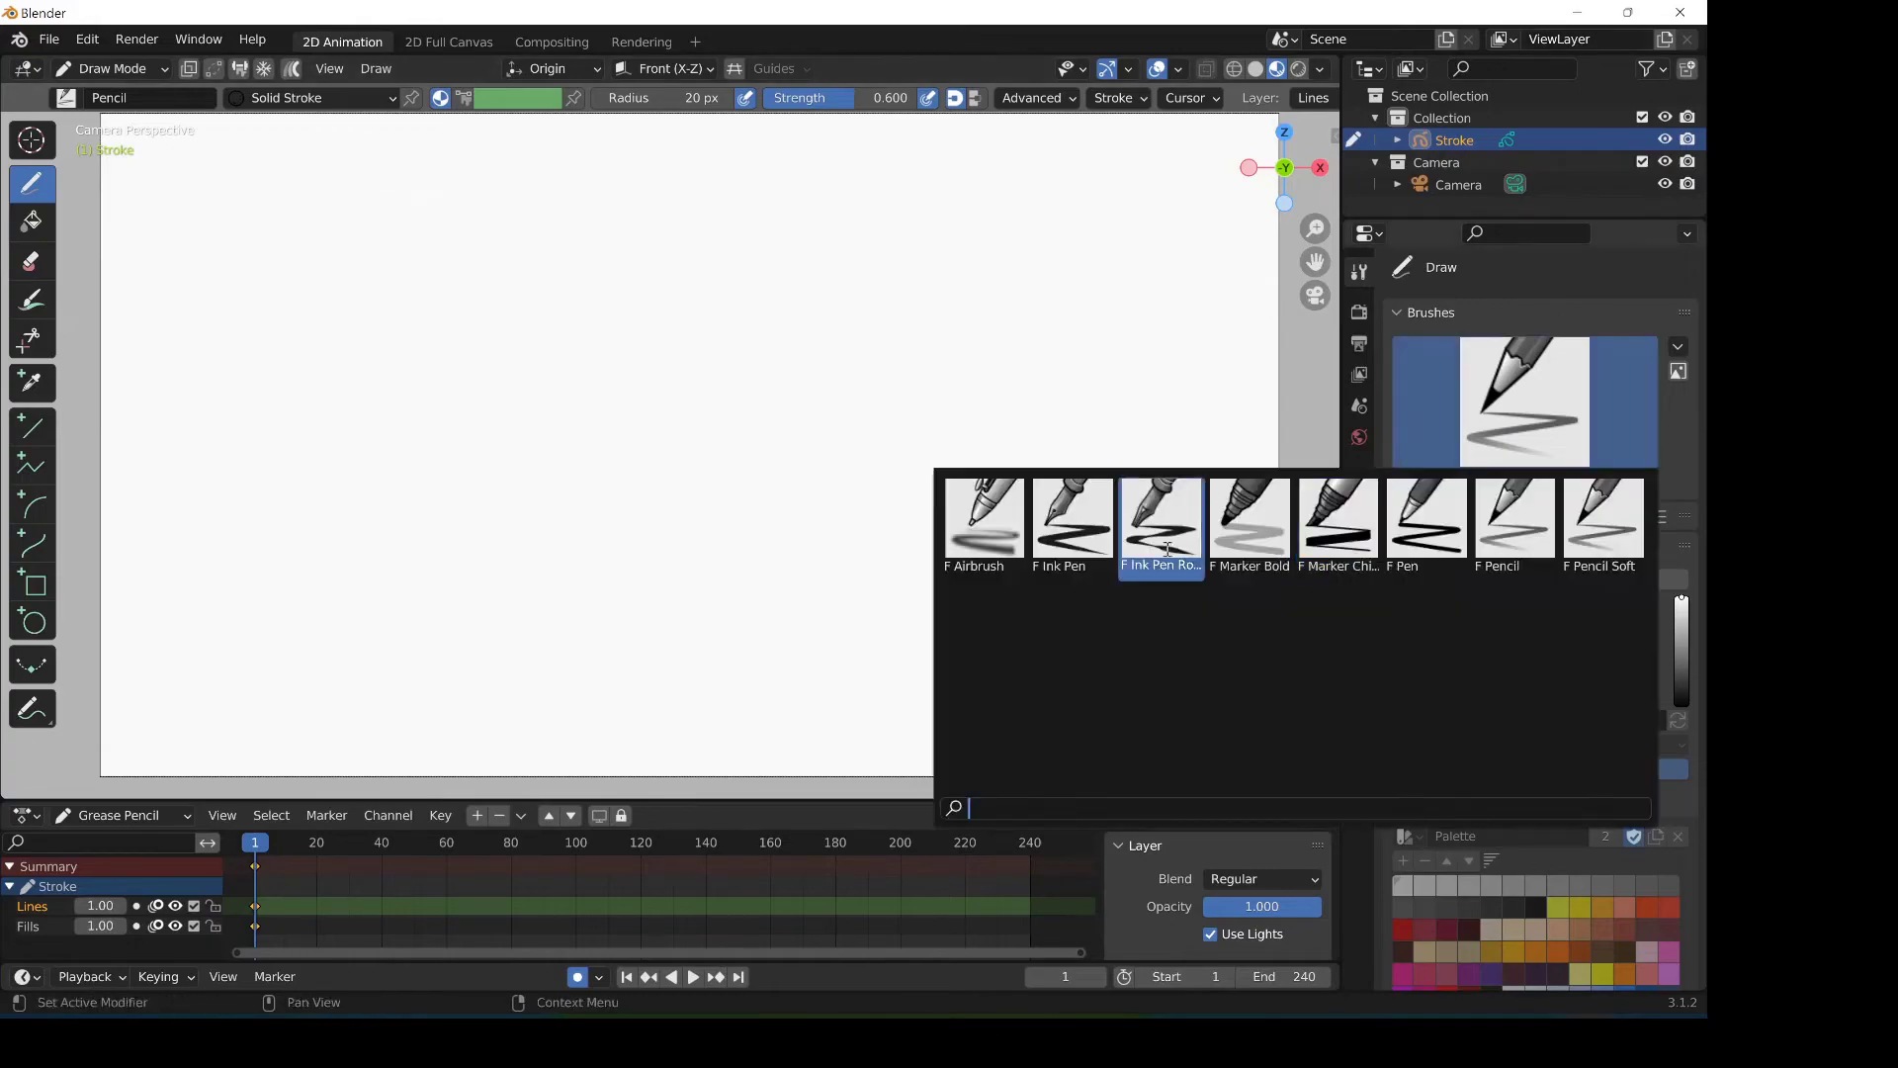
Step: Handwrite 'Thank you for 262 subs' with the Ink Pen Rough brush
{"action": "left_click", "coordinate": [1168, 549]}
{"action": "left_click_drag", "start_coordinate": [164, 178], "coordinate": [532, 252]}
{"action": "left_click_drag", "start_coordinate": [653, 207], "coordinate": [840, 261]}
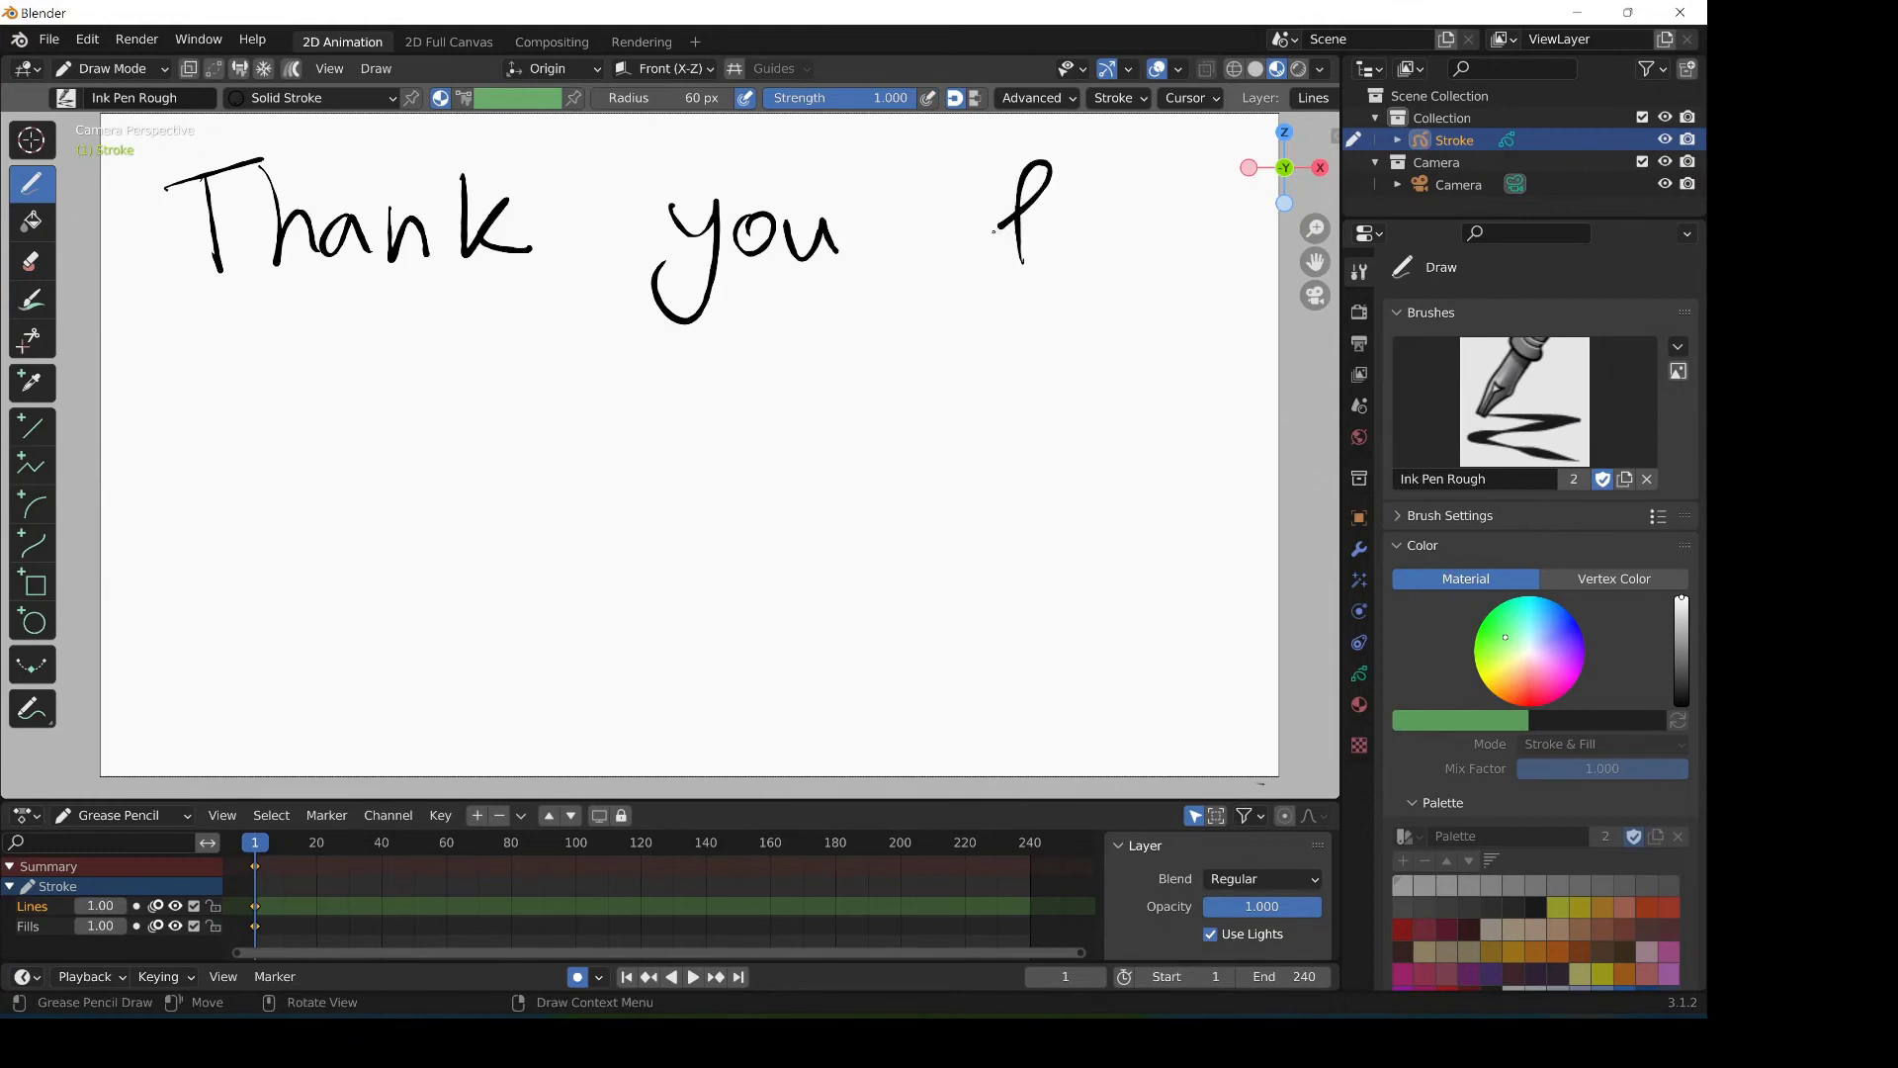
{"action": "left_click_drag", "start_coordinate": [991, 163], "coordinate": [1146, 235]}
{"action": "left_click_drag", "start_coordinate": [201, 394], "coordinate": [279, 506]}
{"action": "left_click_drag", "start_coordinate": [356, 388], "coordinate": [402, 476]}
{"action": "left_click_drag", "start_coordinate": [433, 403], "coordinate": [515, 507]}
{"action": "left_click_drag", "start_coordinate": [704, 459], "coordinate": [700, 530]}
{"action": "left_click_drag", "start_coordinate": [774, 445], "coordinate": [823, 529]}
{"action": "left_click_drag", "start_coordinate": [853, 433], "coordinate": [857, 534]}
{"action": "left_click_drag", "start_coordinate": [963, 490], "coordinate": [926, 555]}
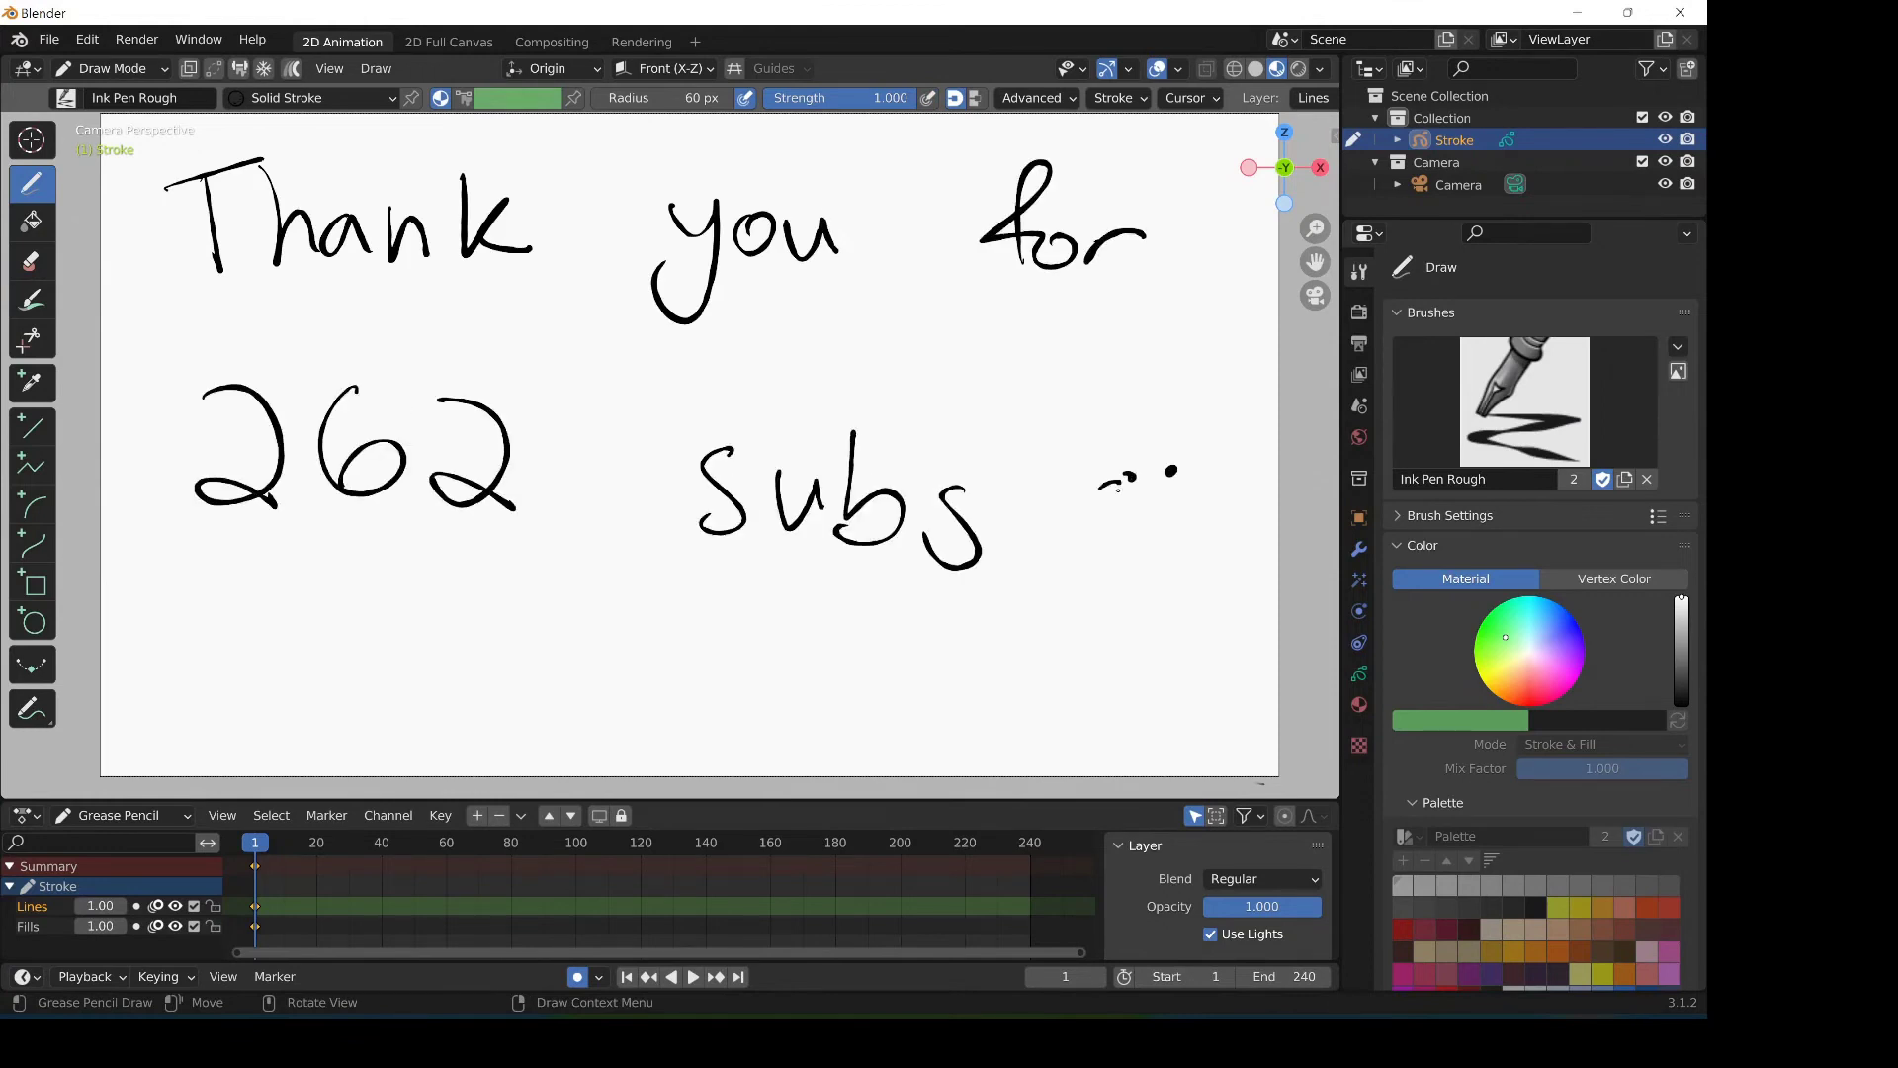
Step: Add a smiley and triangle doodles around the message
{"action": "left_click_drag", "start_coordinate": [1109, 487], "coordinate": [1189, 519]}
{"action": "left_click_drag", "start_coordinate": [1172, 445], "coordinate": [1194, 512]}
{"action": "left_click_drag", "start_coordinate": [186, 330], "coordinate": [130, 381]}
{"action": "left_click_drag", "start_coordinate": [298, 283], "coordinate": [339, 329]}
{"action": "left_click_drag", "start_coordinate": [511, 296], "coordinate": [528, 397]}
{"action": "mouse_move", "coordinate": [256, 549]}
{"action": "left_mouse_down"}
{"action": "mouse_move", "coordinate": [184, 649]}
{"action": "mouse_move", "coordinate": [222, 656]}
{"action": "left_mouse_up"}
{"action": "left_click_drag", "start_coordinate": [430, 552], "coordinate": [502, 678]}
Step: Add Build and Noise modifiers to the strokes and play back the animation
{"action": "left_click", "coordinate": [1359, 550]}
{"action": "left_click", "coordinate": [1540, 307]}
{"action": "left_click", "coordinate": [1299, 392]}
{"action": "left_click", "coordinate": [1540, 307]}
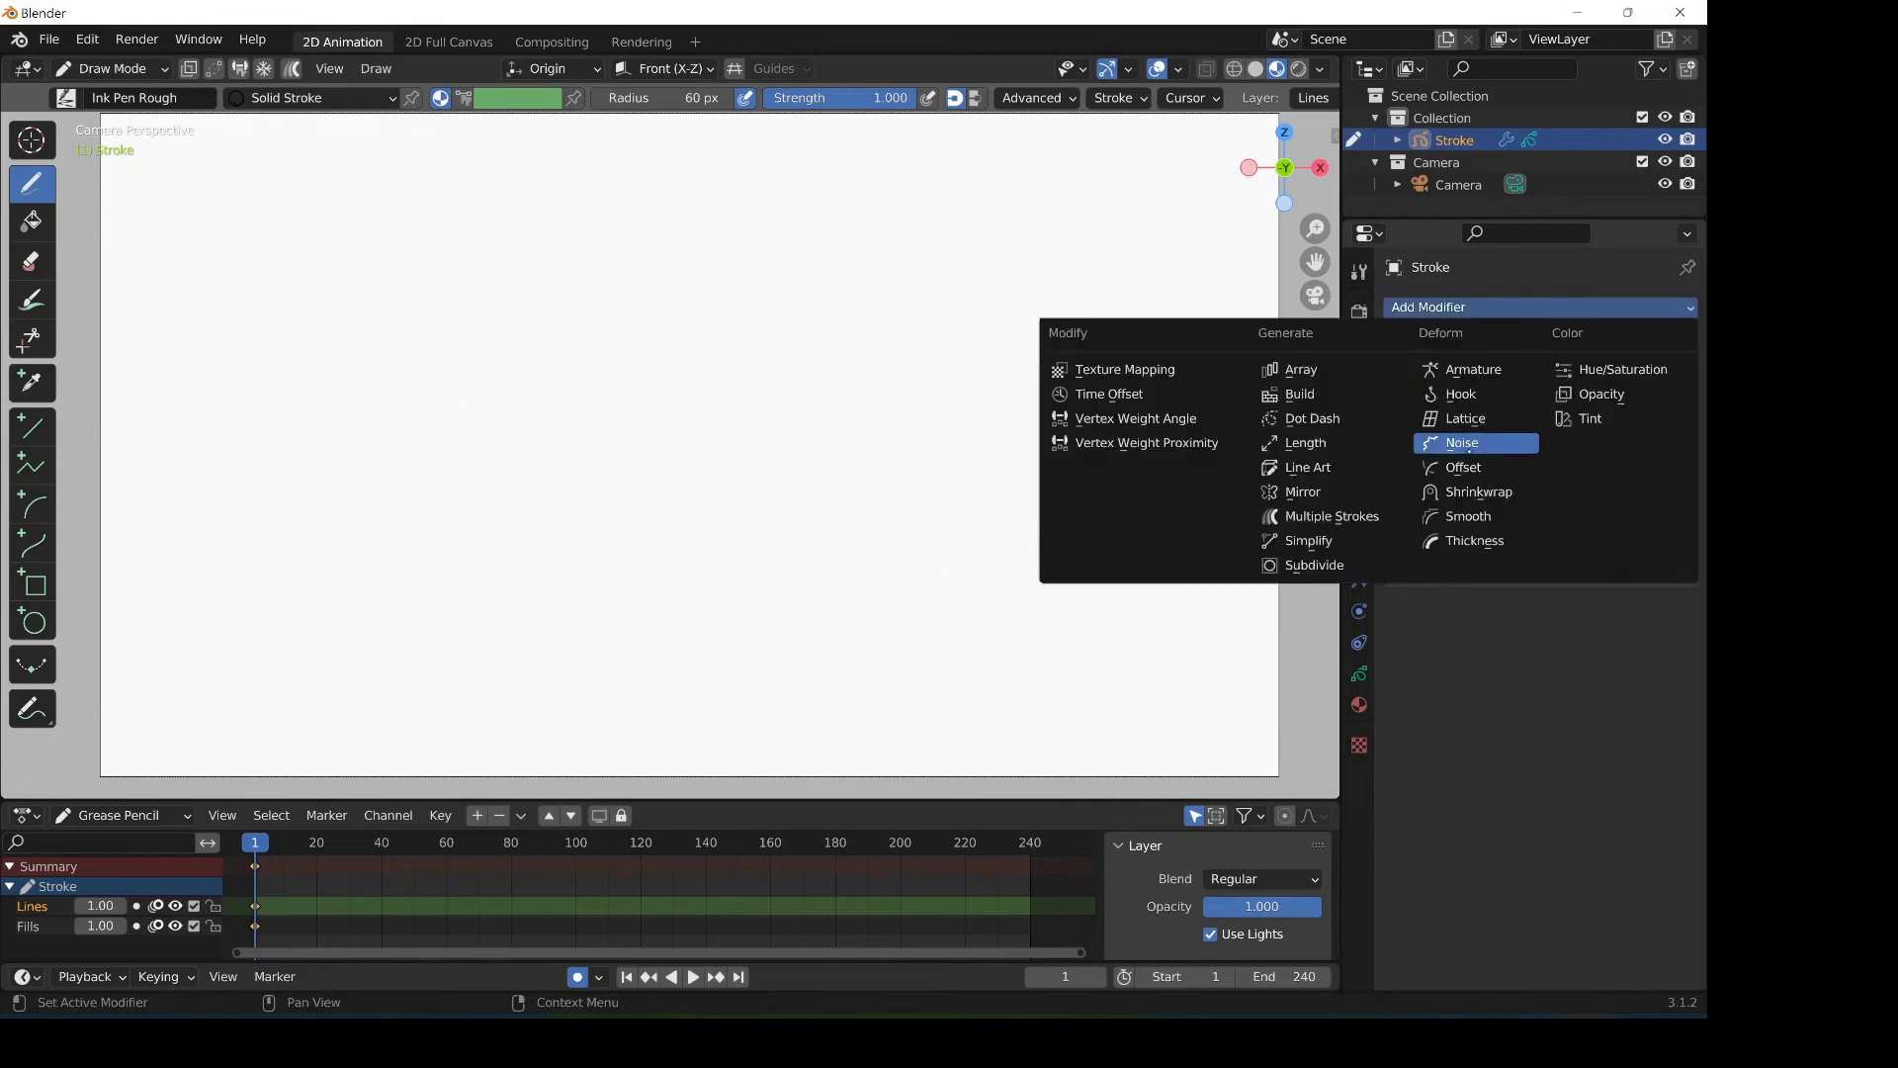
{"action": "left_click", "coordinate": [1462, 442]}
{"action": "key", "text": "space"}
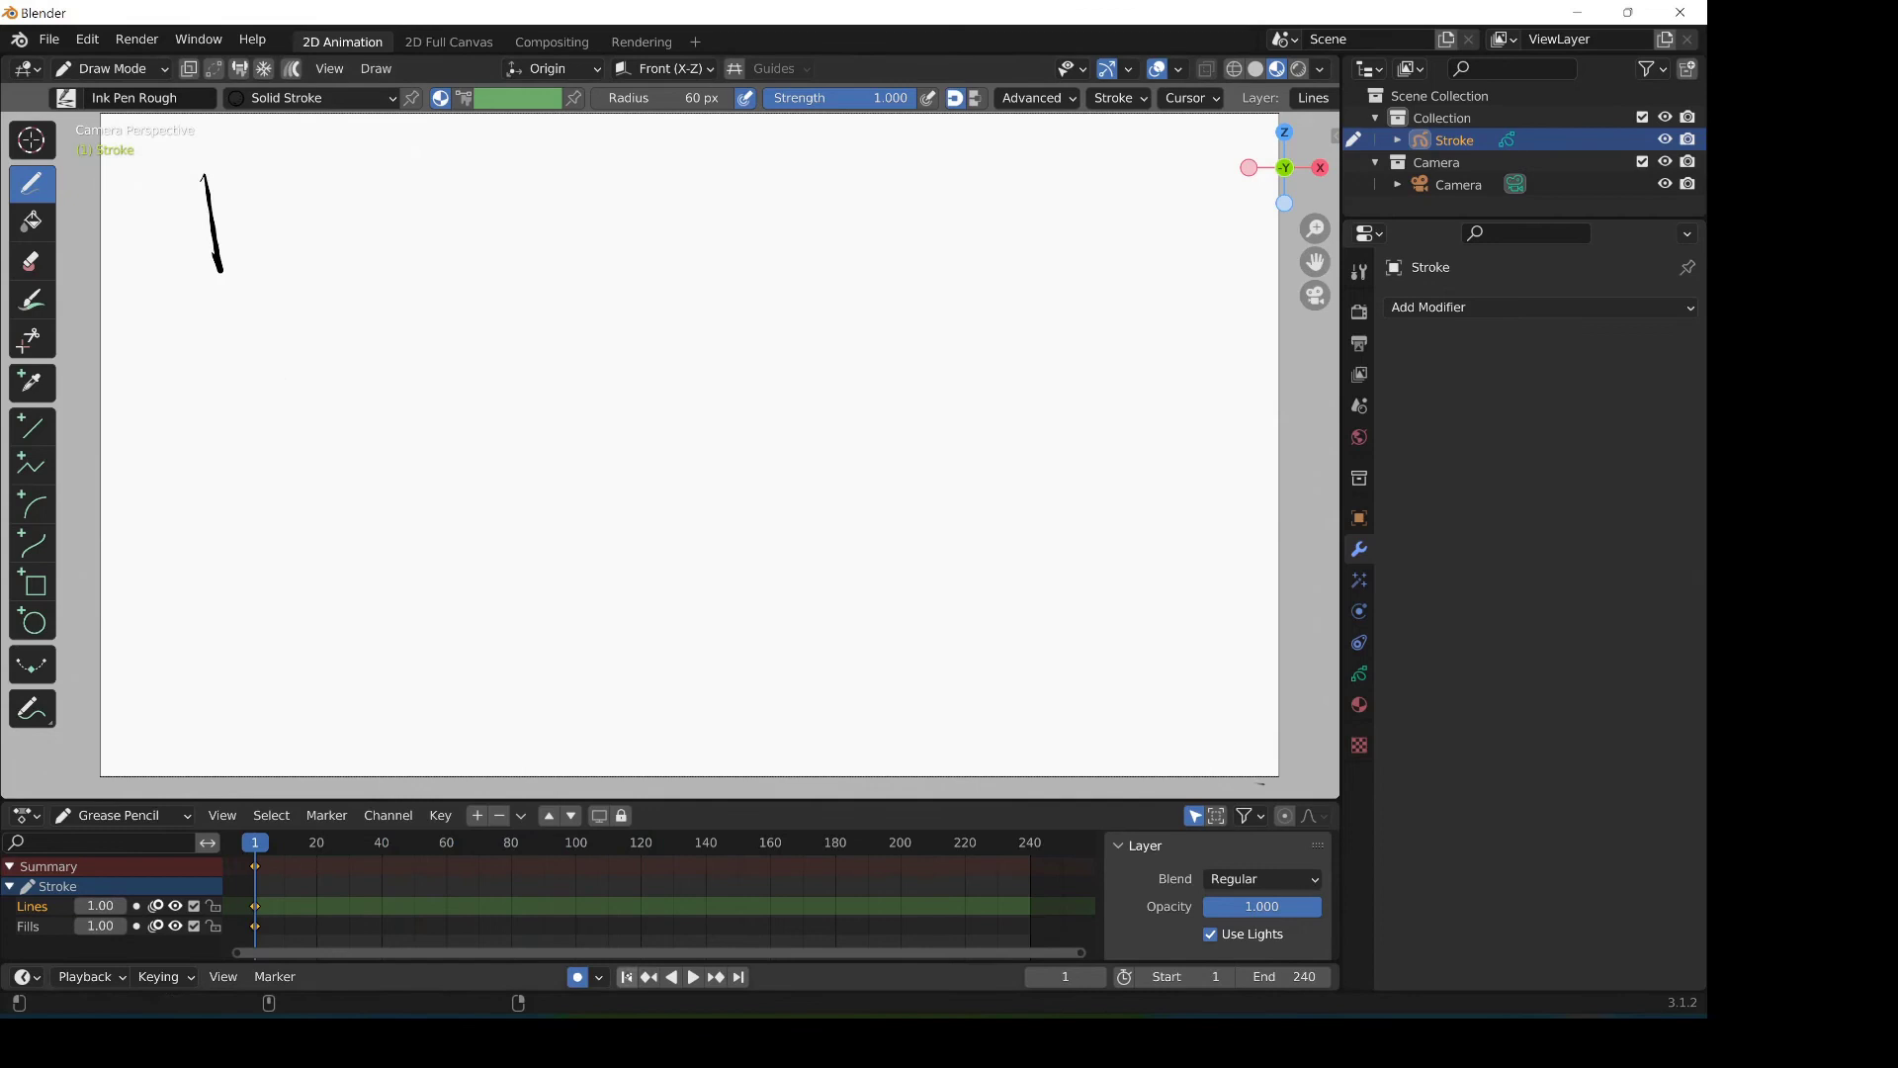
Step: With Pencil Soft, sketch the frame 1 head, undoing bad strokes, then start frame 5's head
{"action": "left_click", "coordinate": [1601, 530]}
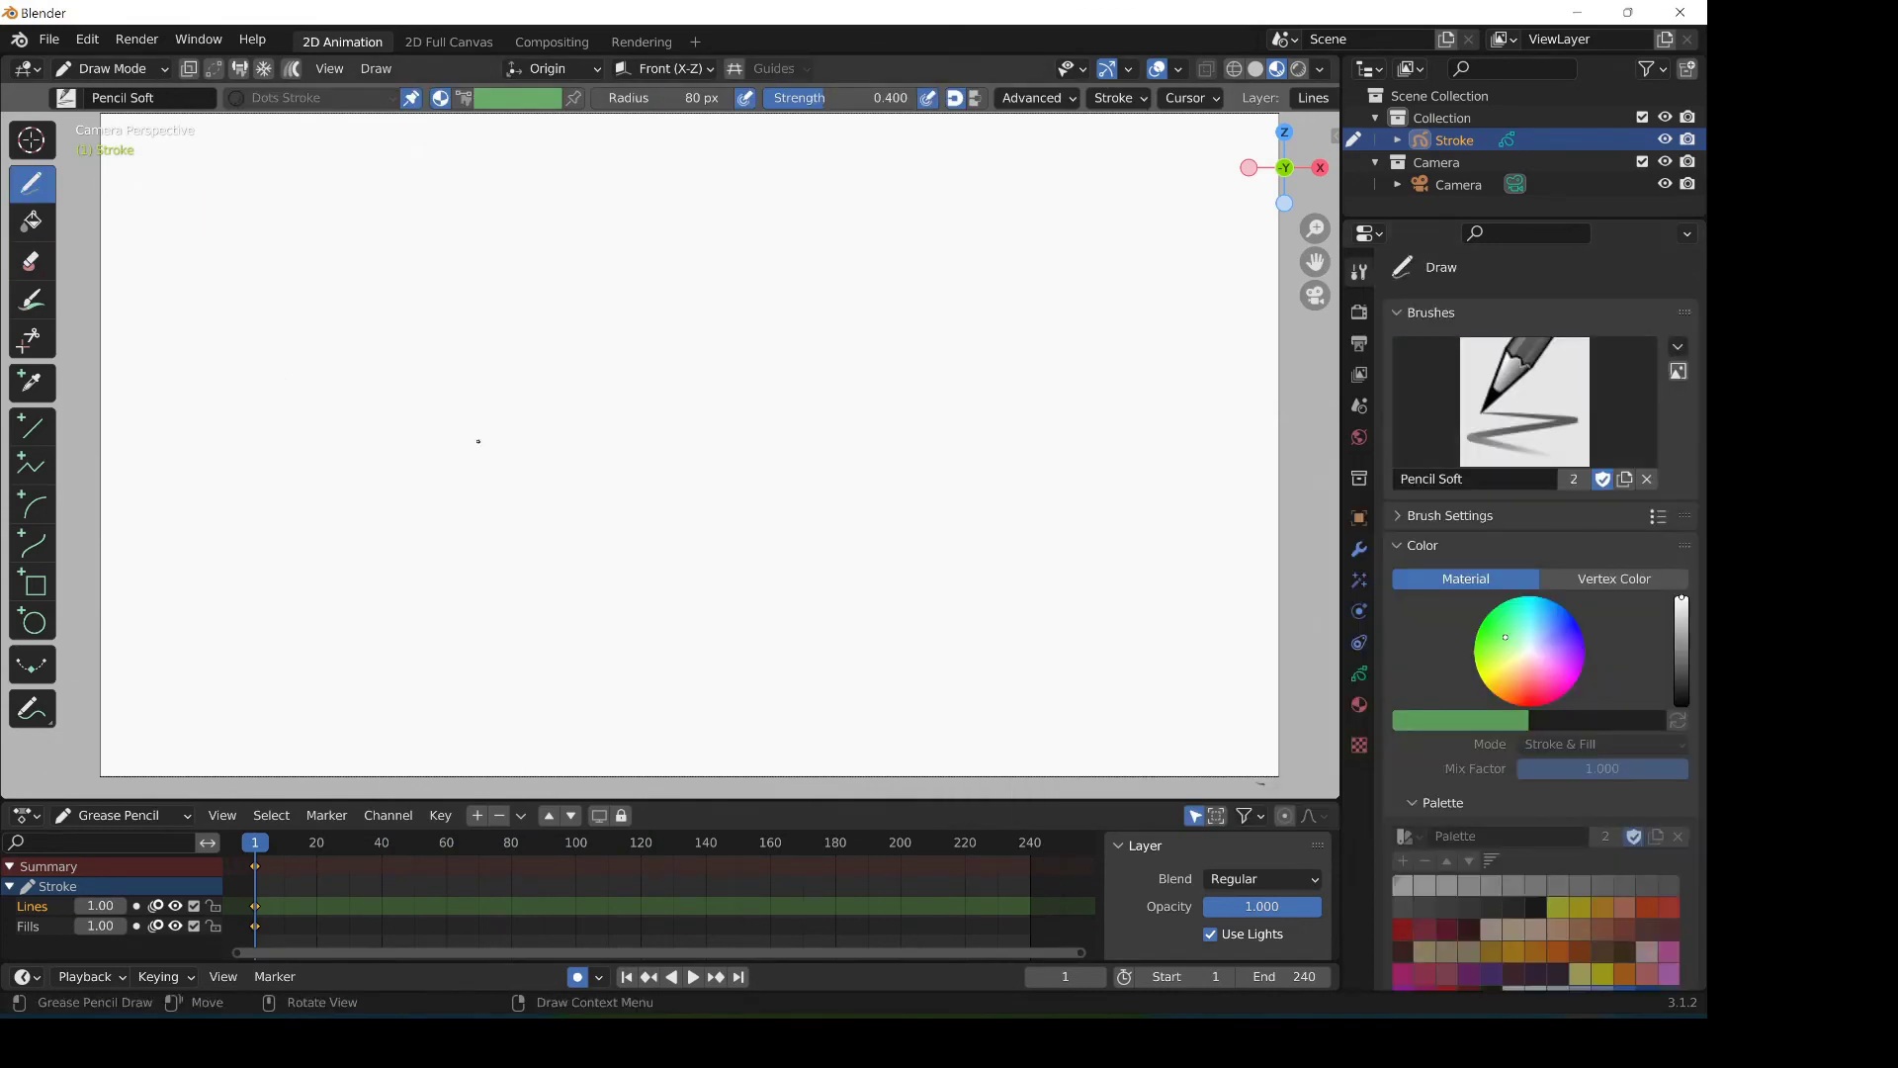
{"action": "mouse_move", "coordinate": [479, 441]}
{"action": "left_mouse_down"}
{"action": "mouse_move", "coordinate": [445, 557]}
{"action": "mouse_move", "coordinate": [510, 684]}
{"action": "left_mouse_up"}
{"action": "key", "text": "ctrl+z"}
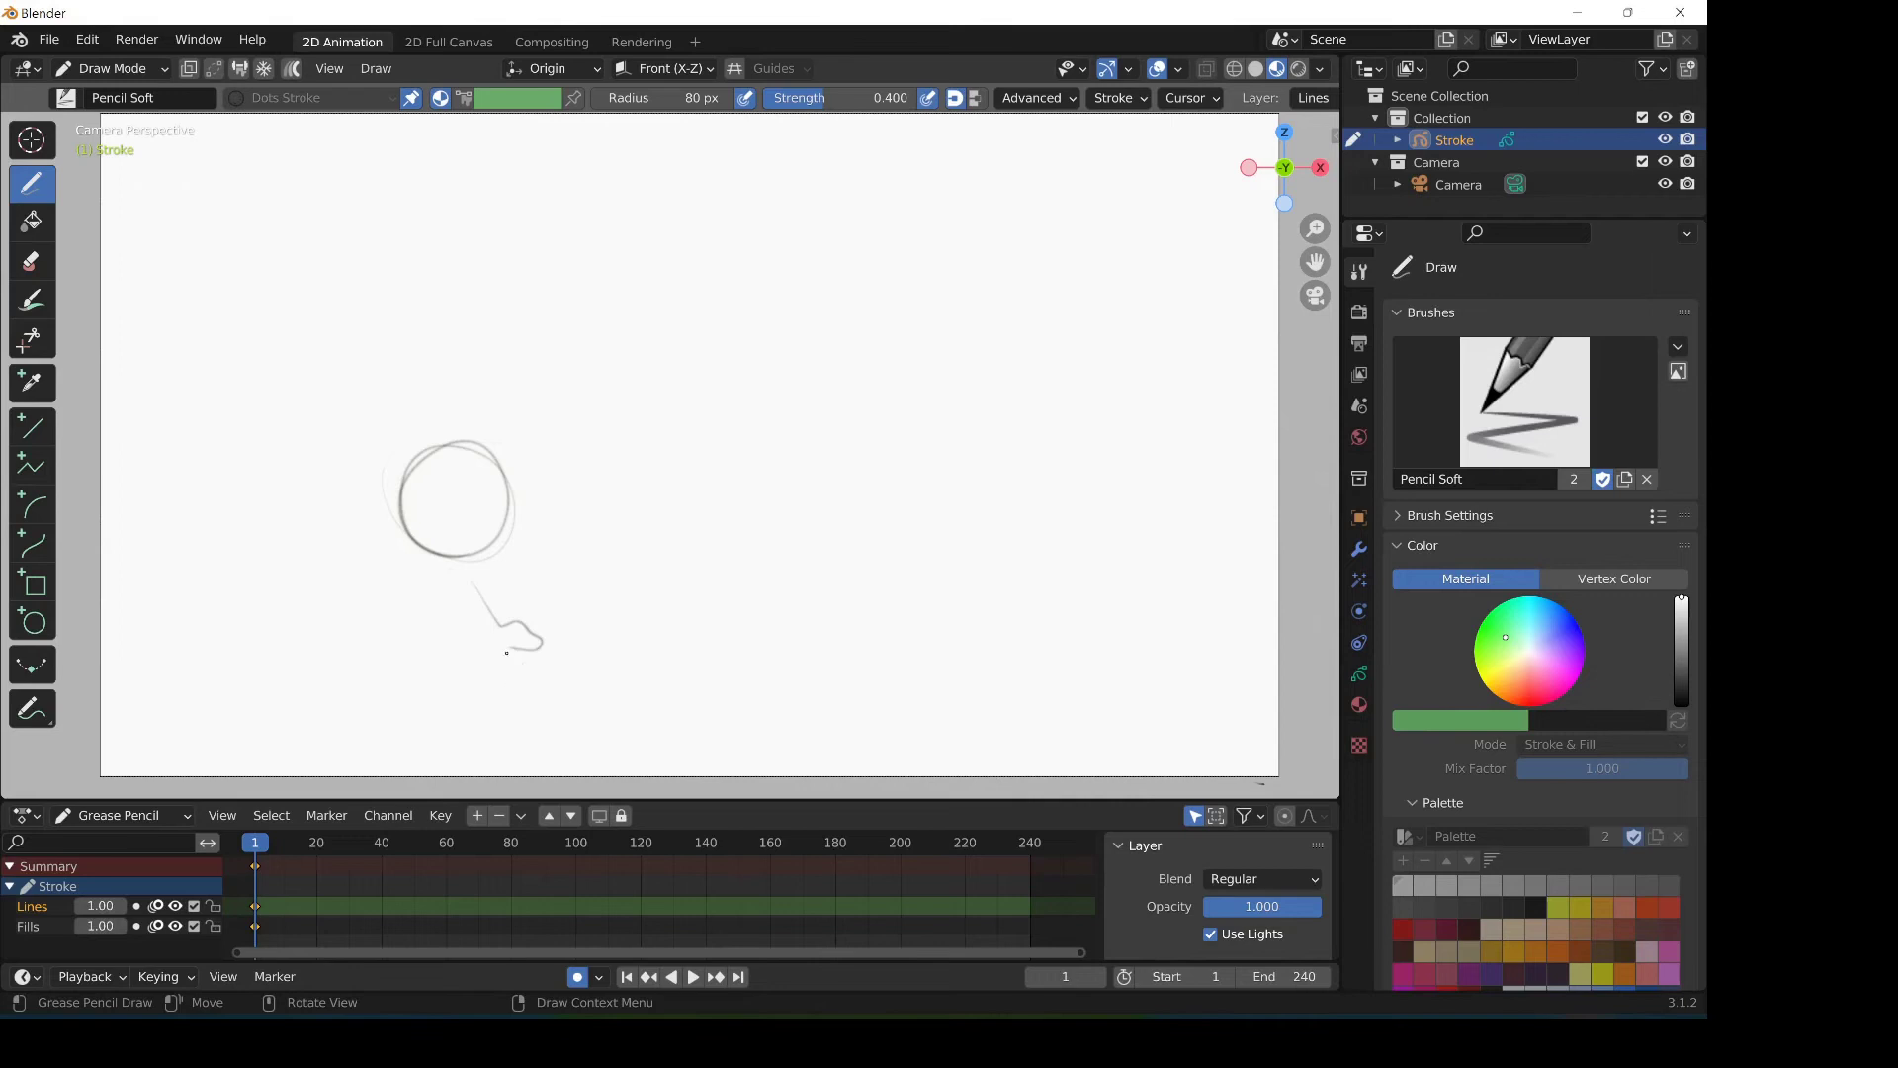
{"action": "key", "text": "ctrl+z"}
{"action": "key", "text": "ctrl+z"}
{"action": "key", "text": "ctrl+z"}
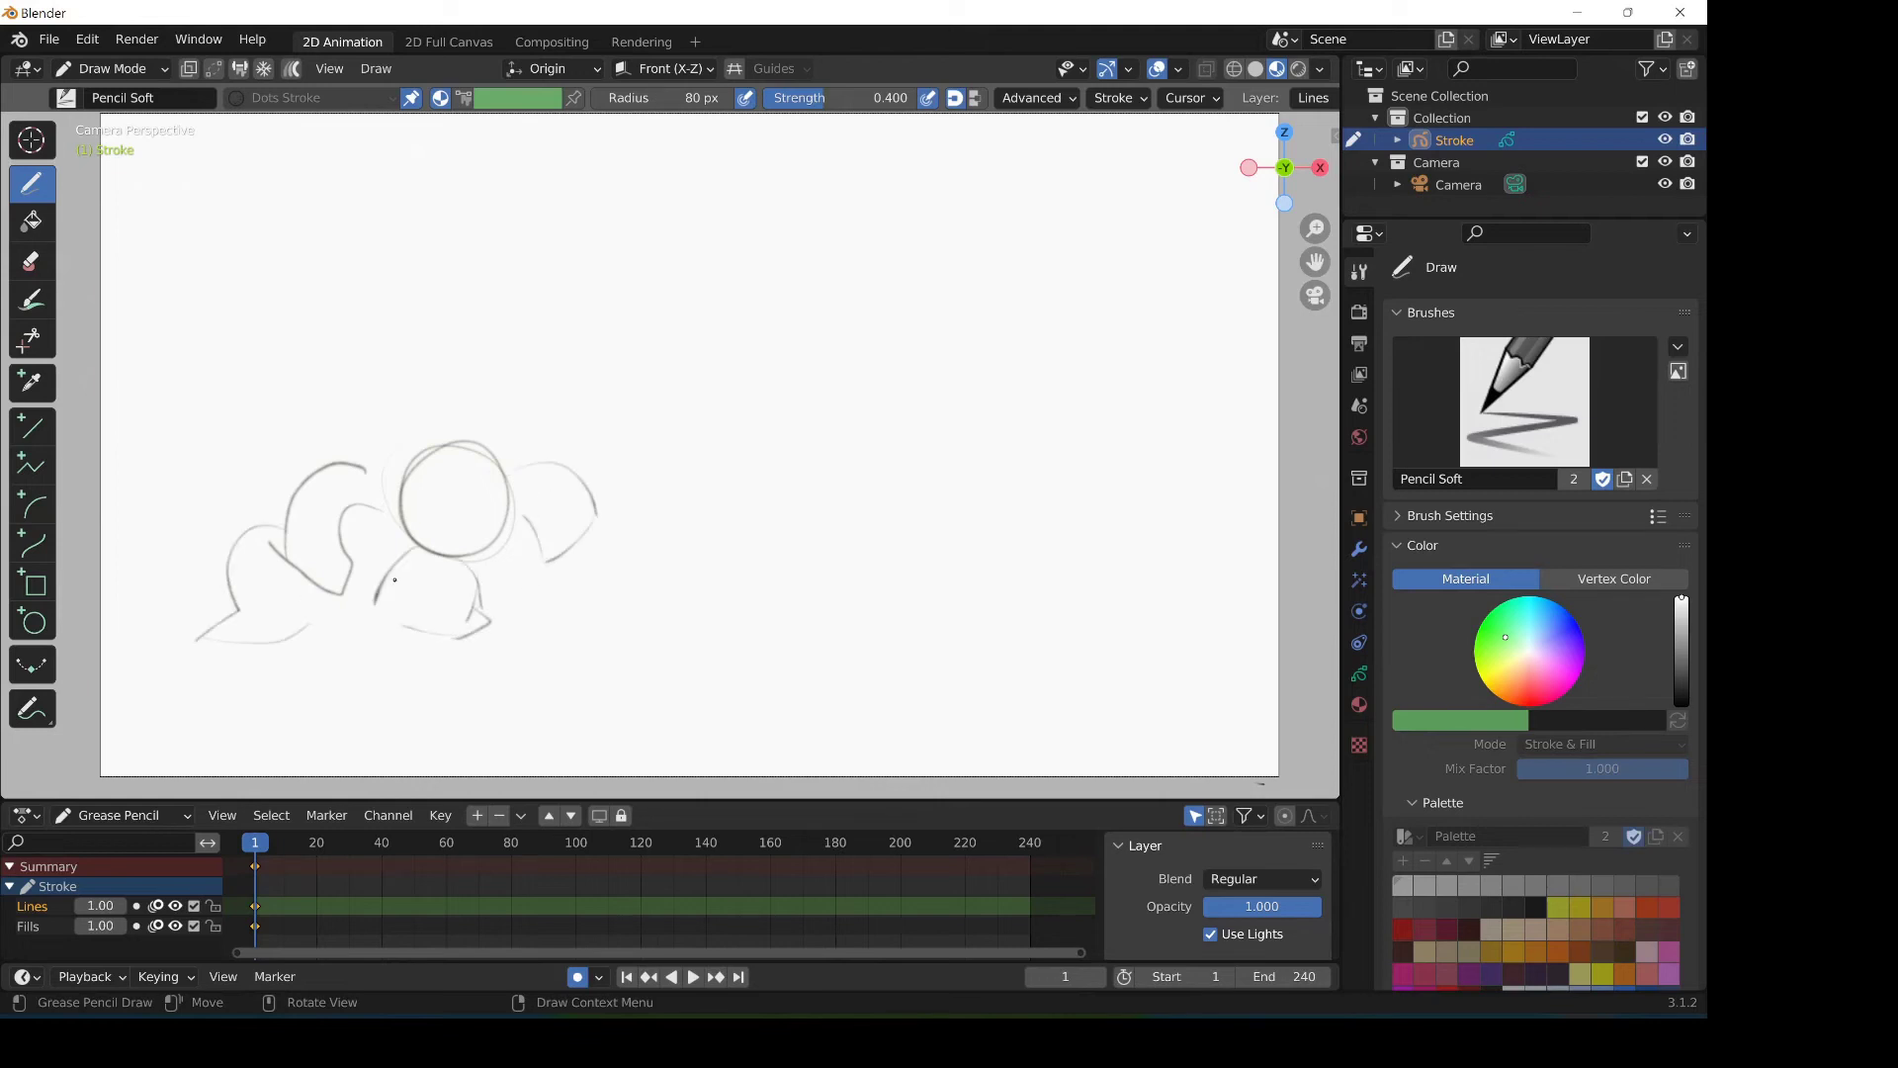
{"action": "key", "text": "Right"}
{"action": "key", "text": "Right"}
{"action": "key", "text": "Right"}
{"action": "mouse_move", "coordinate": [654, 267]}
{"action": "left_mouse_down"}
{"action": "mouse_move", "coordinate": [655, 381]}
{"action": "mouse_move", "coordinate": [566, 531]}
{"action": "left_mouse_up"}
Step: Undo the tail, stray and arm strokes on frame 5 and redraw the arm arc
{"action": "key", "text": "ctrl+z"}
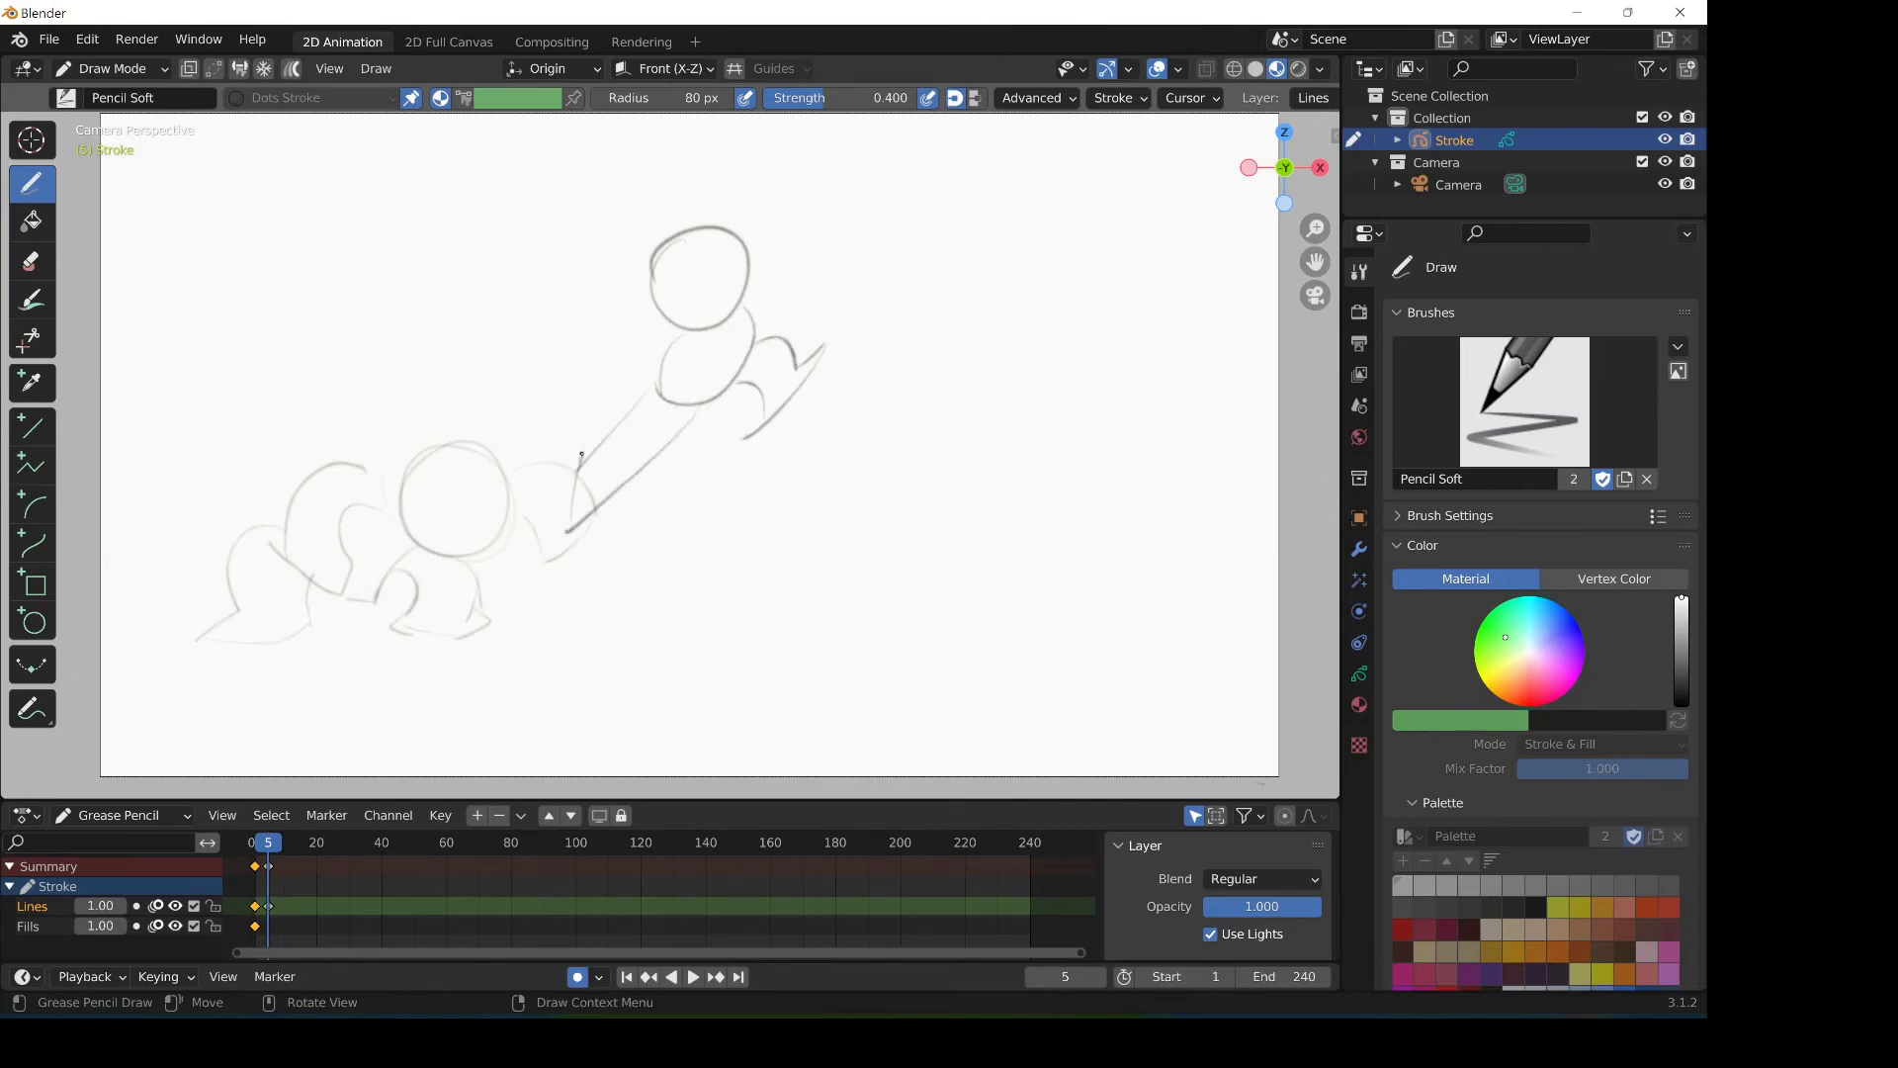
{"action": "key", "text": "ctrl+z"}
{"action": "key", "text": "ctrl+z"}
{"action": "mouse_move", "coordinate": [590, 336]}
{"action": "left_mouse_down"}
{"action": "mouse_move", "coordinate": [654, 314]}
{"action": "mouse_move", "coordinate": [533, 292]}
{"action": "left_mouse_up"}
Step: Sketch the frame 10 head, back arc and hooked hand
{"action": "left_click_drag", "start_coordinate": [268, 864], "coordinate": [284, 865]}
{"action": "mouse_move", "coordinate": [1019, 479]}
{"action": "left_mouse_down"}
{"action": "mouse_move", "coordinate": [1030, 510]}
{"action": "mouse_move", "coordinate": [1006, 526]}
{"action": "left_mouse_up"}
{"action": "key", "text": "ctrl+z"}
{"action": "key", "text": "ctrl+z"}
{"action": "key", "text": "ctrl+z"}
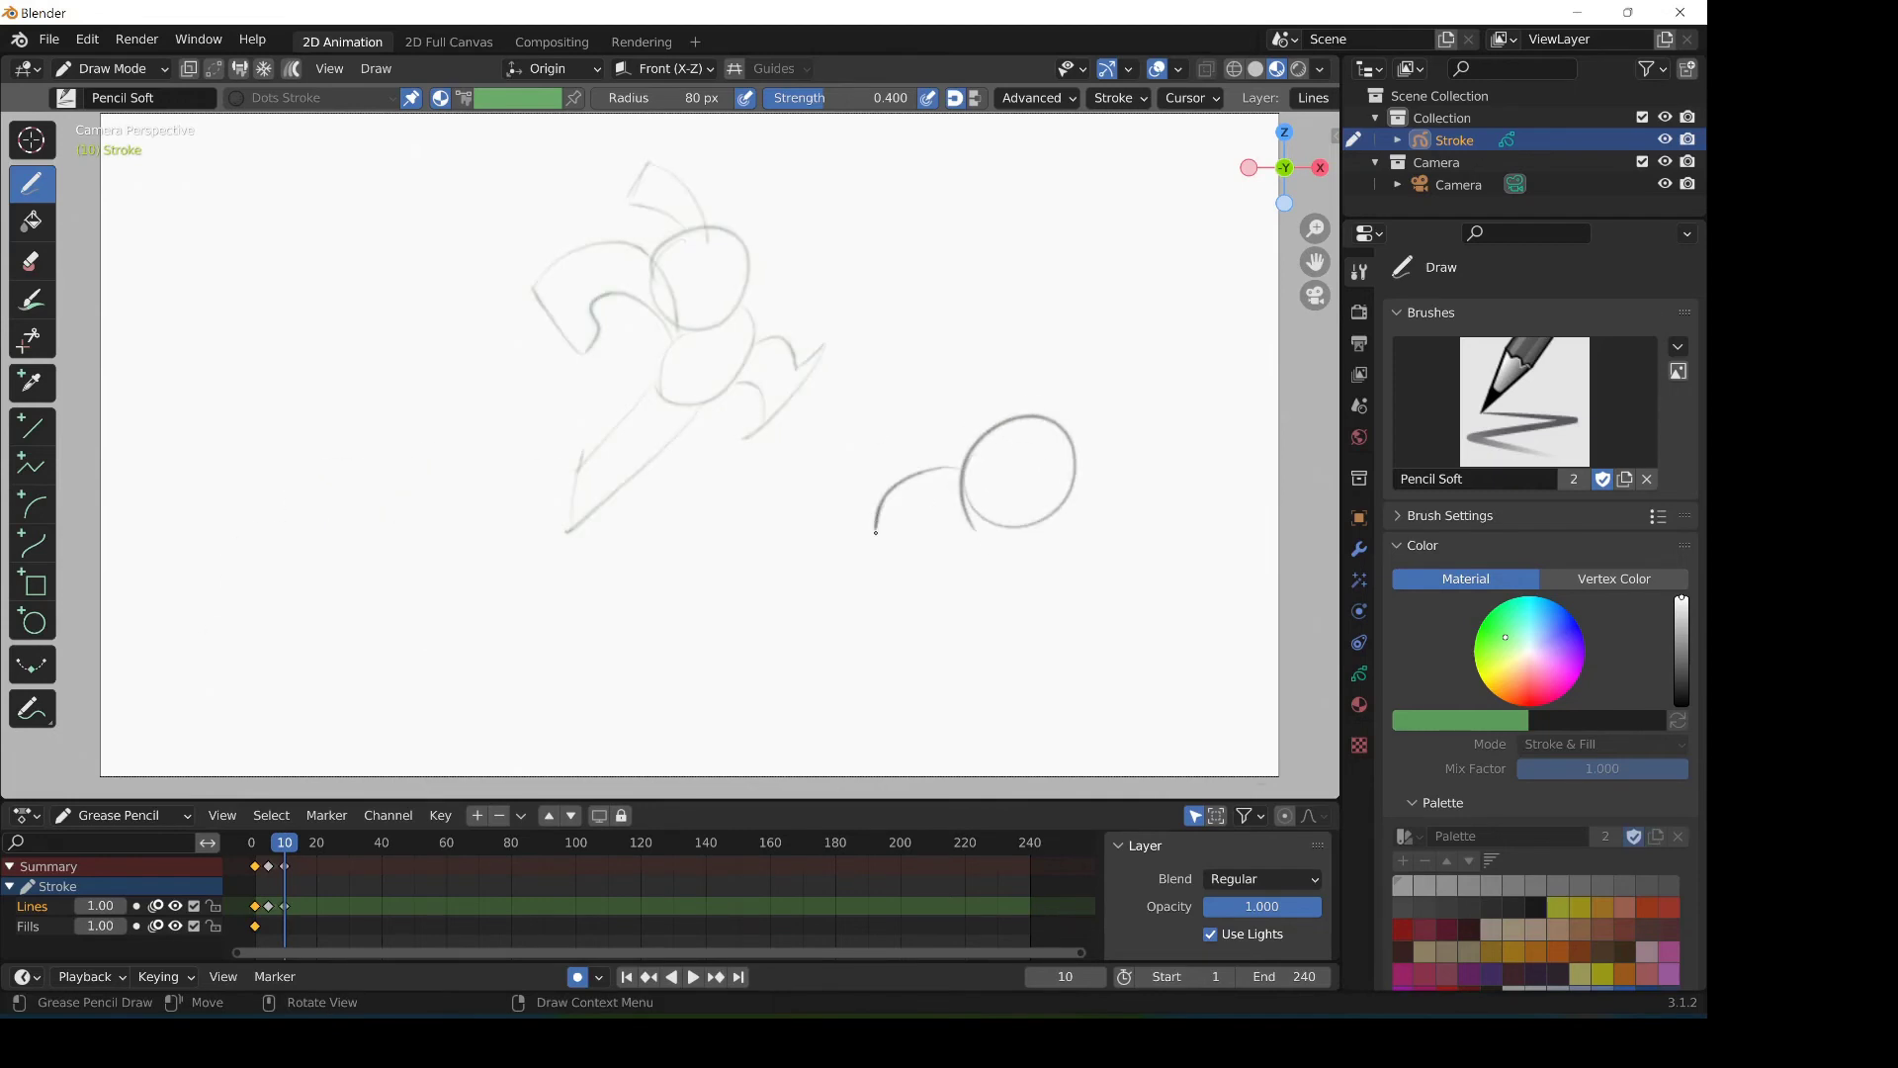
{"action": "left_click_drag", "start_coordinate": [876, 533], "coordinate": [875, 558]}
{"action": "left_click_drag", "start_coordinate": [937, 543], "coordinate": [1035, 611]}
Step: Return to frame 2 and trace a darker head circle
{"action": "key", "text": "Down"}
{"action": "key", "text": "Down"}
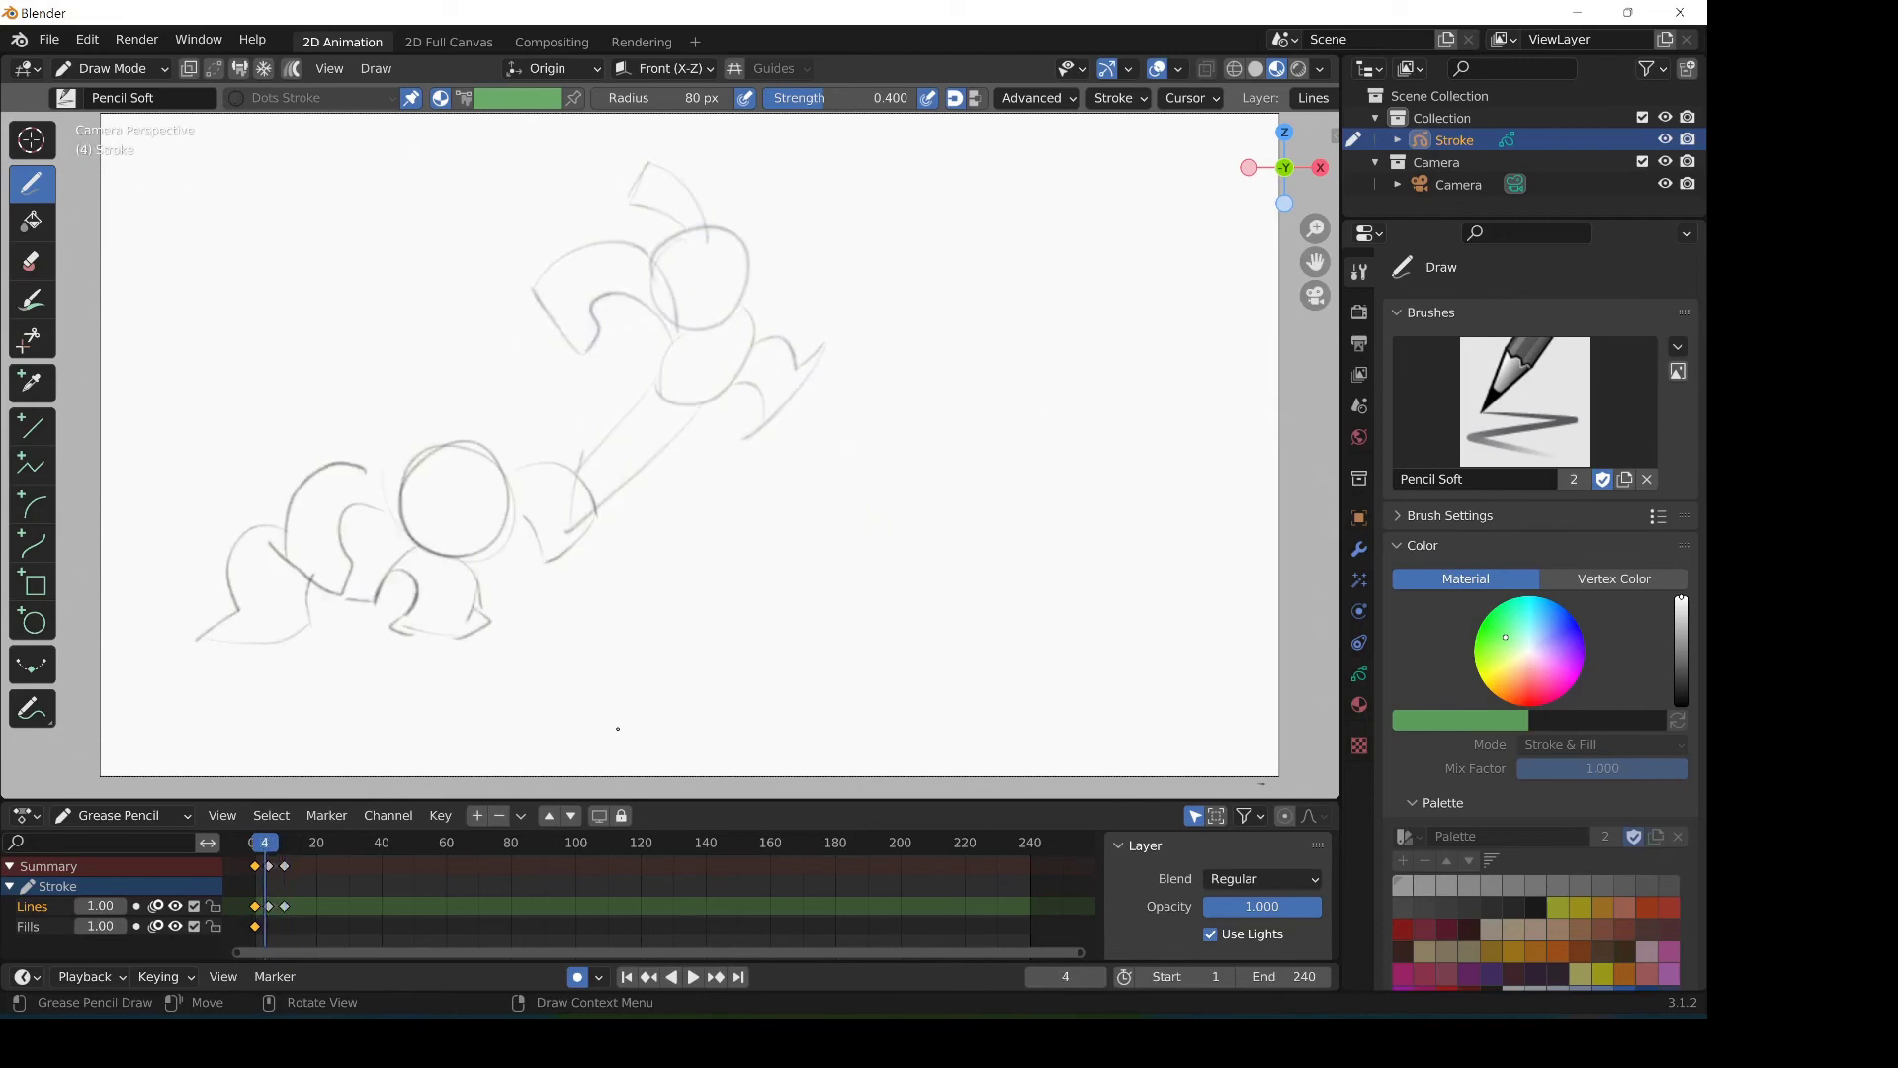
{"action": "key", "text": "Right"}
{"action": "left_click_drag", "start_coordinate": [434, 456], "coordinate": [442, 448]}
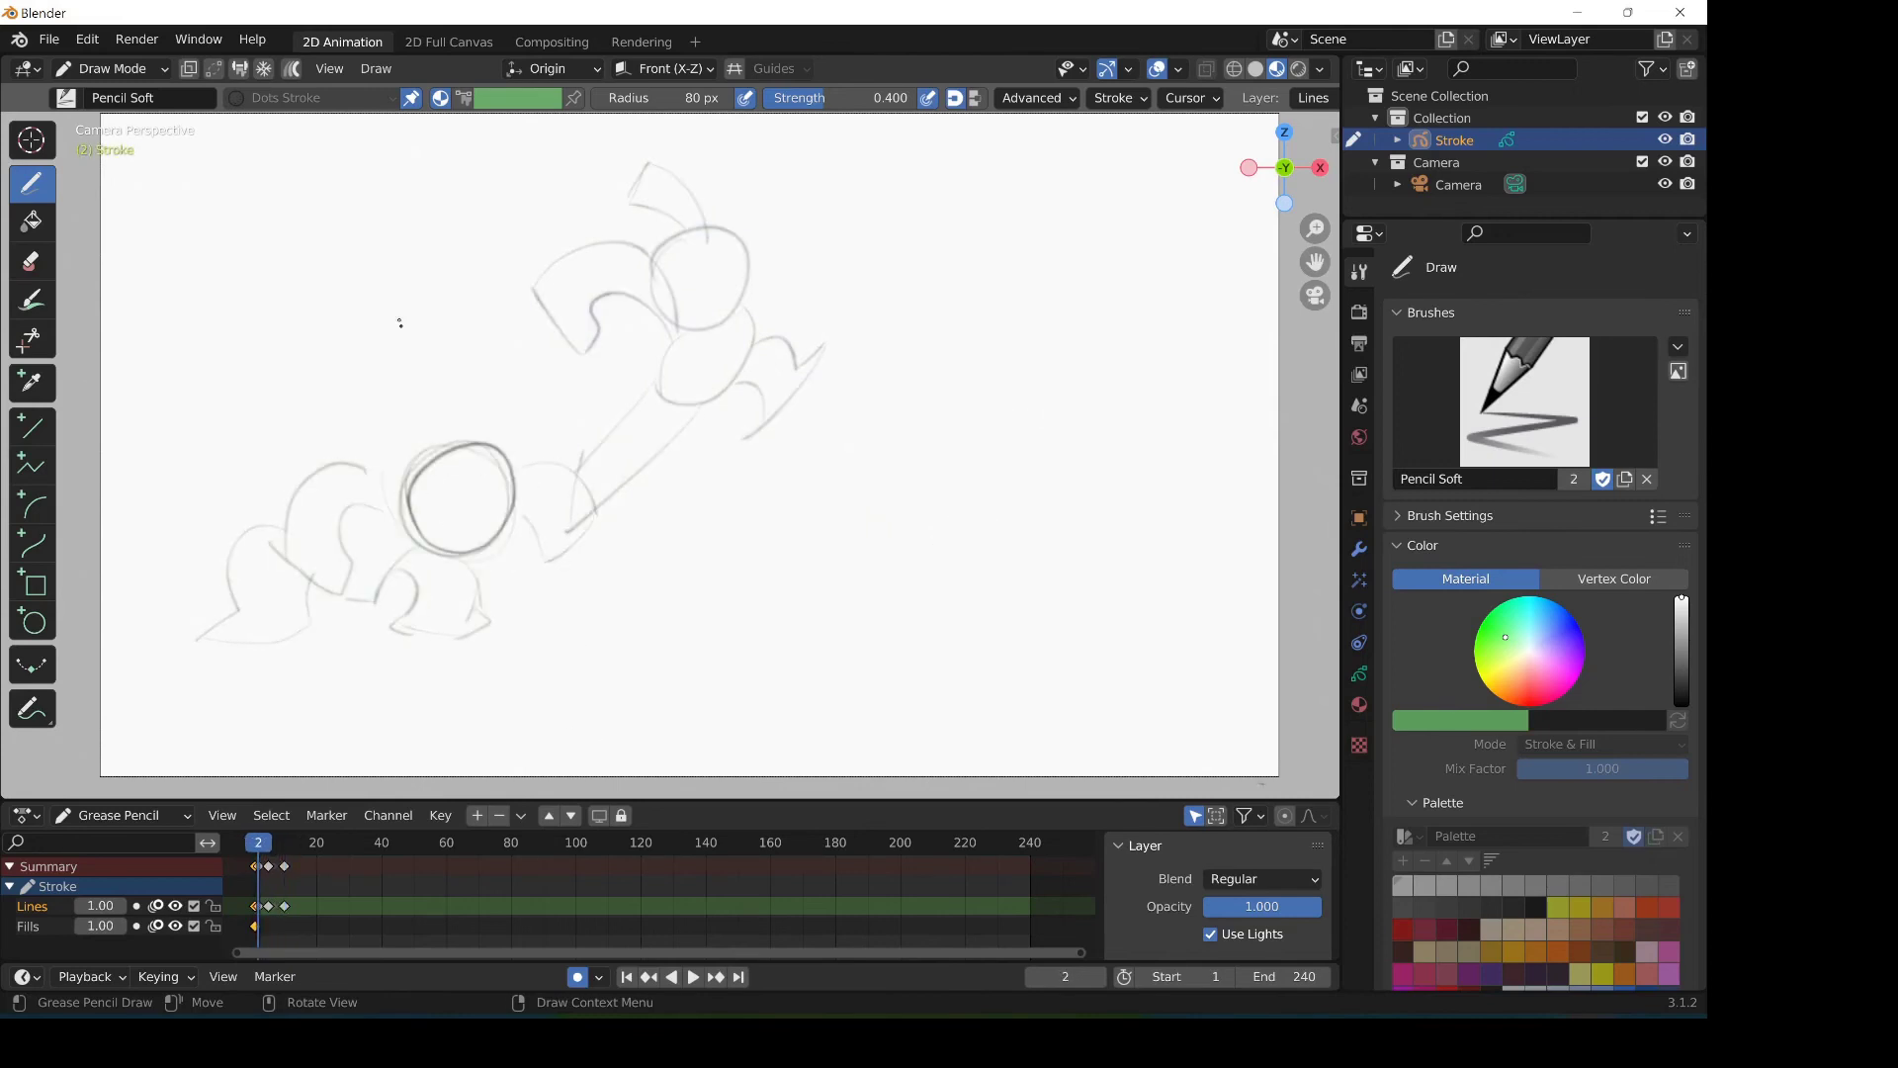
Step: Move the dark head circle up and right in Edit Mode, then return to Draw Mode
{"action": "key", "text": "Tab"}
{"action": "left_click", "coordinate": [491, 475]}
{"action": "key", "text": "g"}
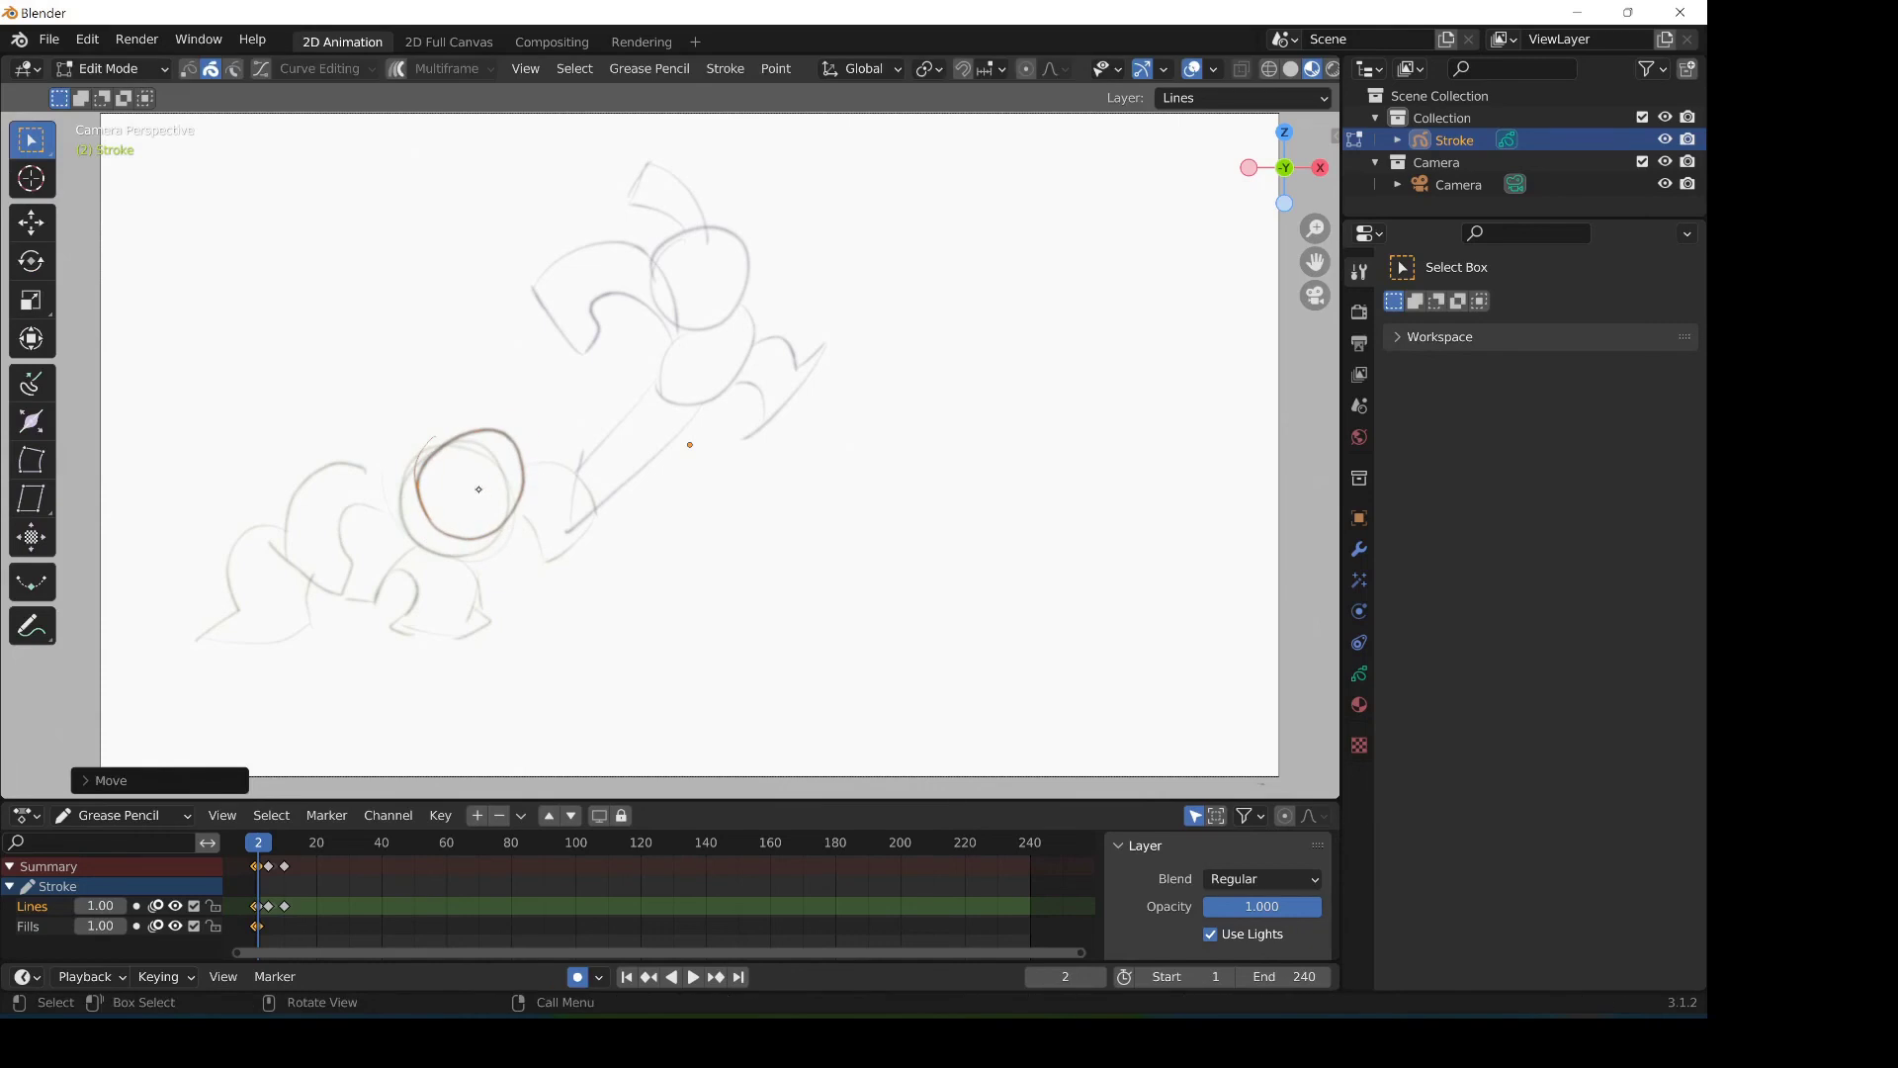
{"action": "key", "text": "Tab"}
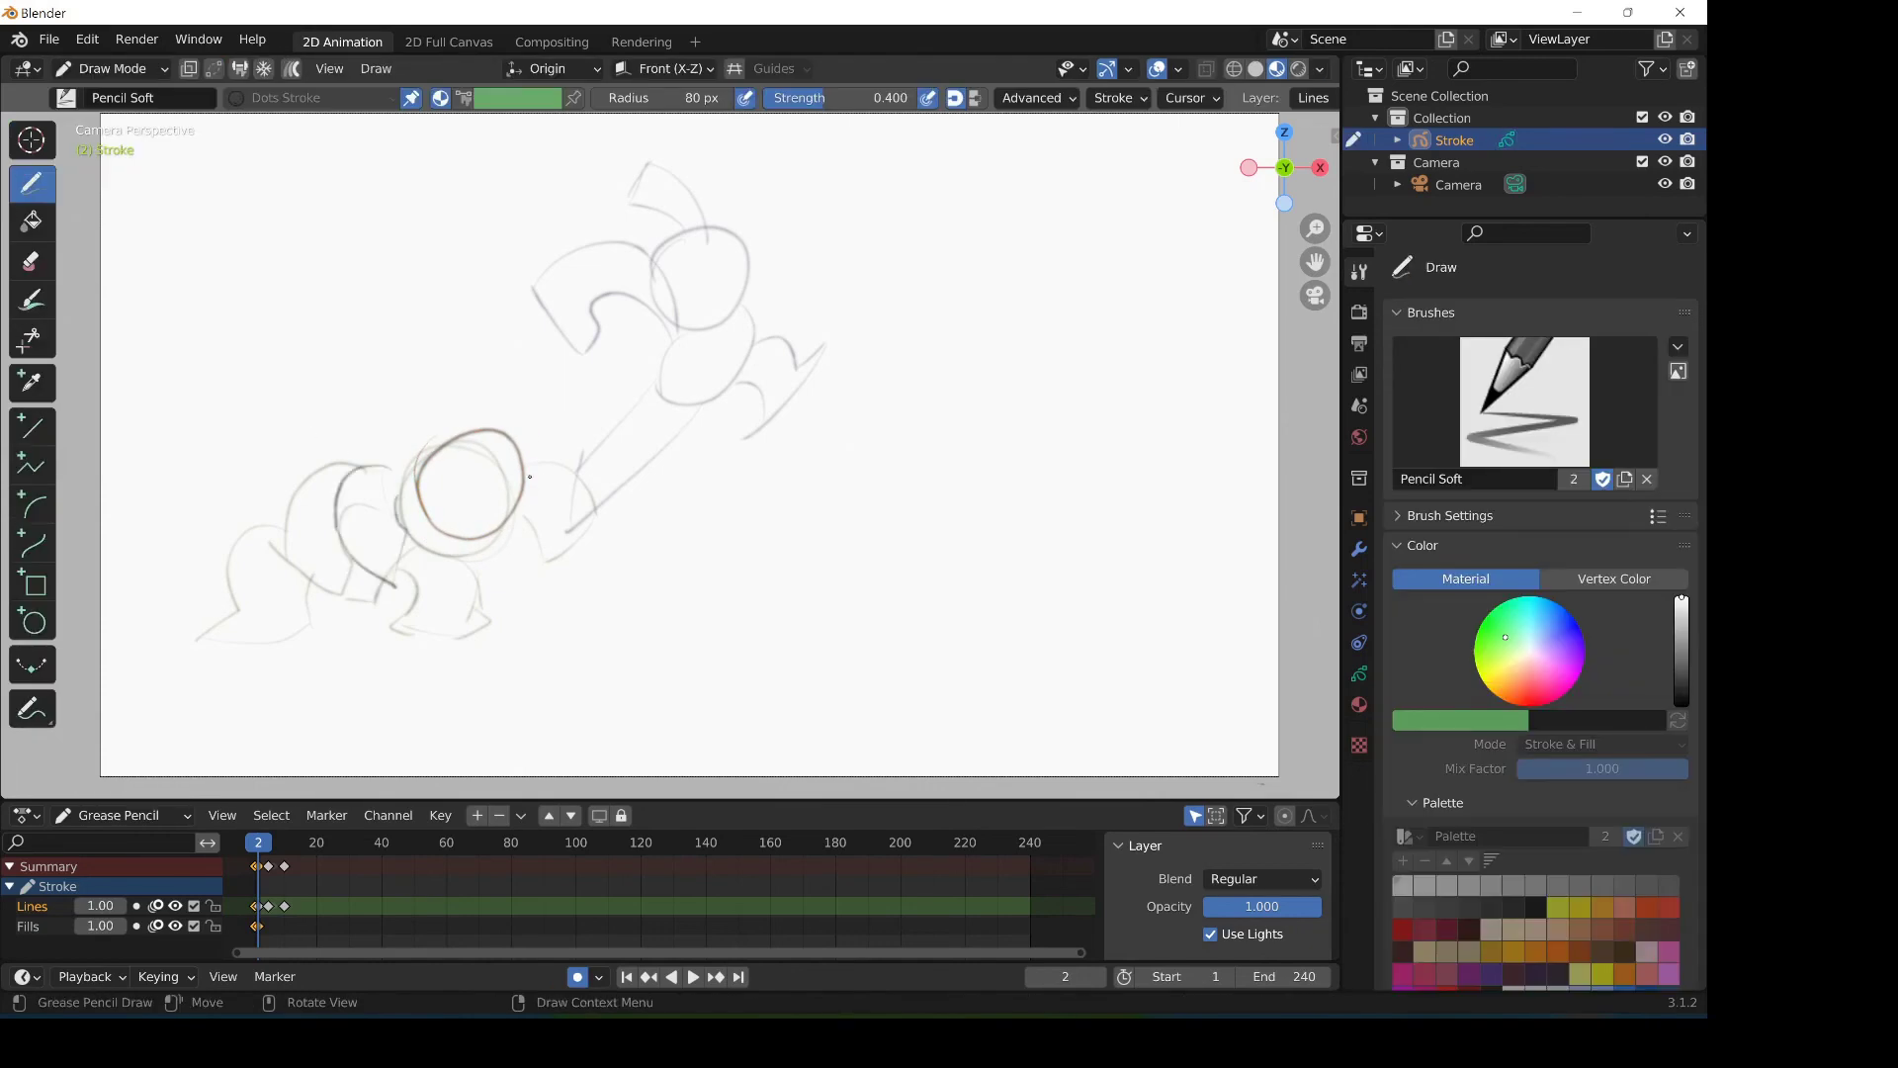
Step: Trace the line below the head and the bottom body contour, then step forward
{"action": "left_click_drag", "start_coordinate": [481, 546], "coordinate": [471, 609]}
{"action": "left_click_drag", "start_coordinate": [205, 641], "coordinate": [304, 621]}
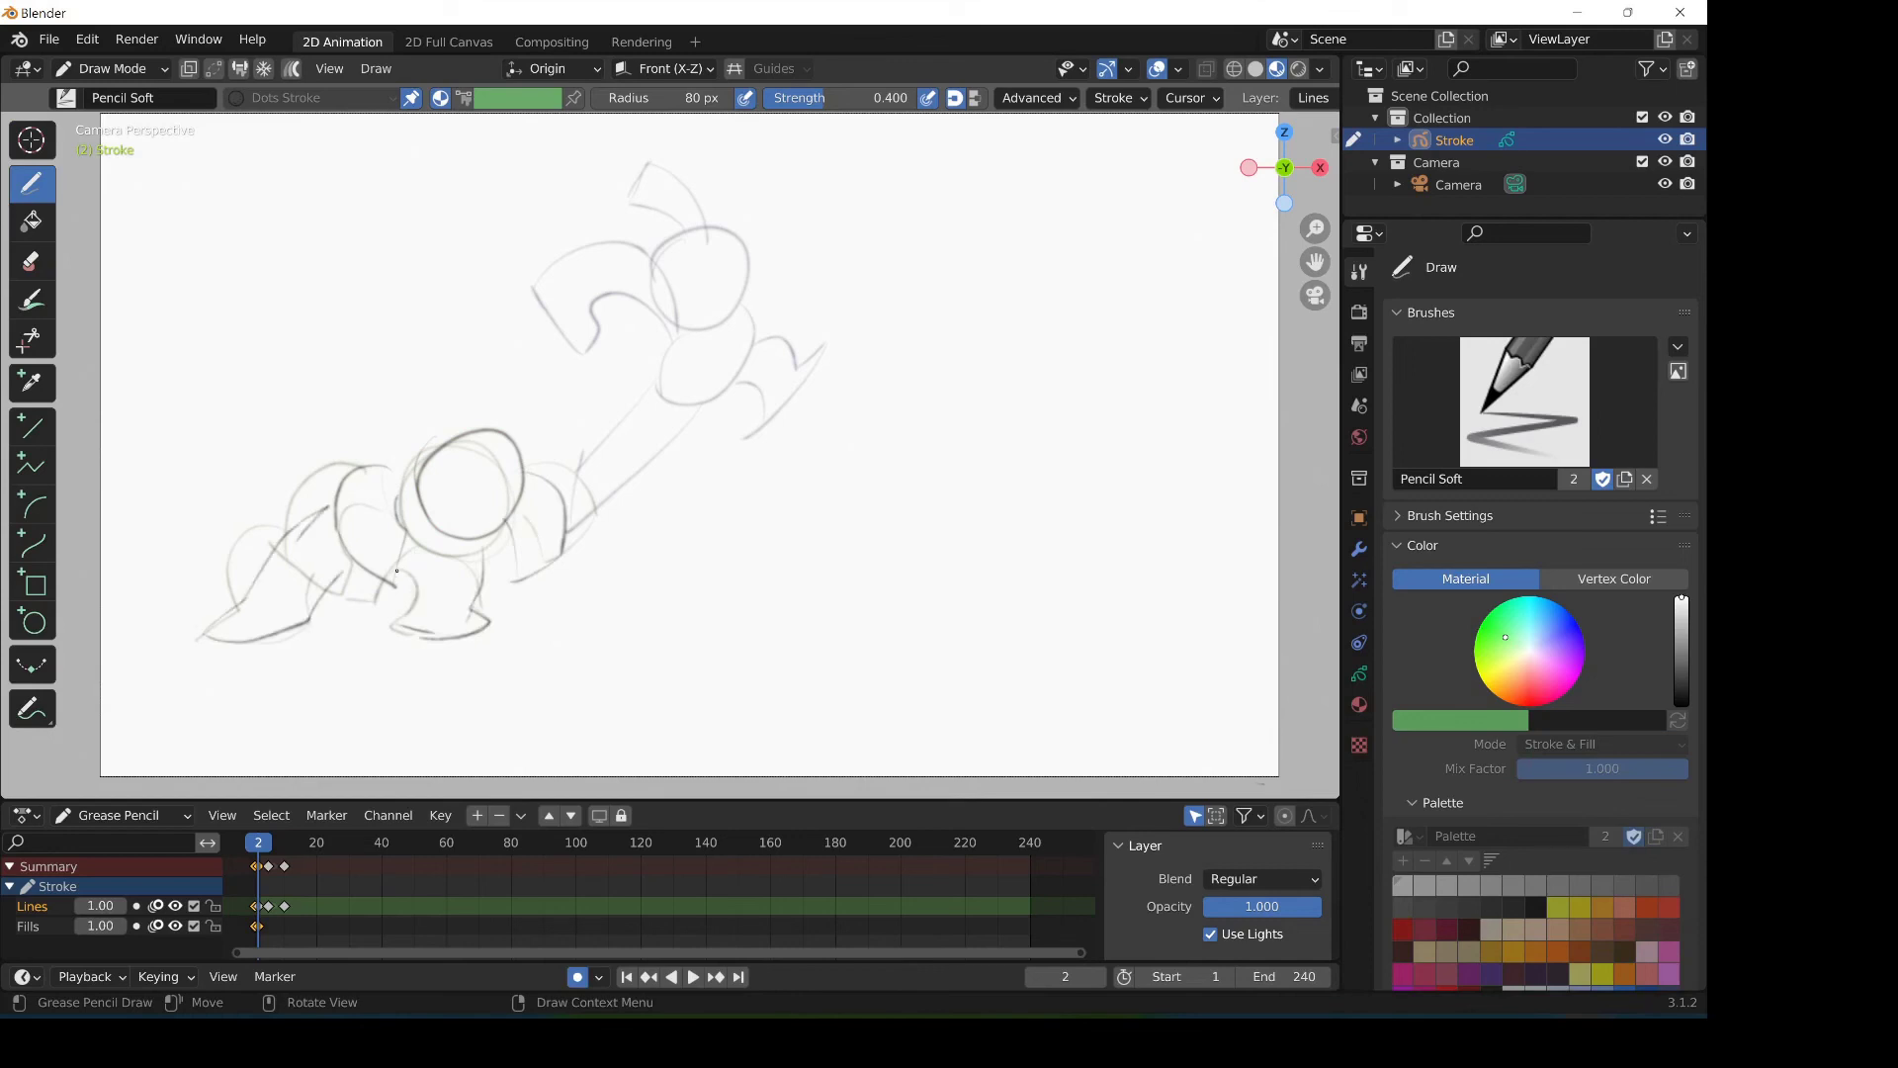
{"action": "key", "text": "Right"}
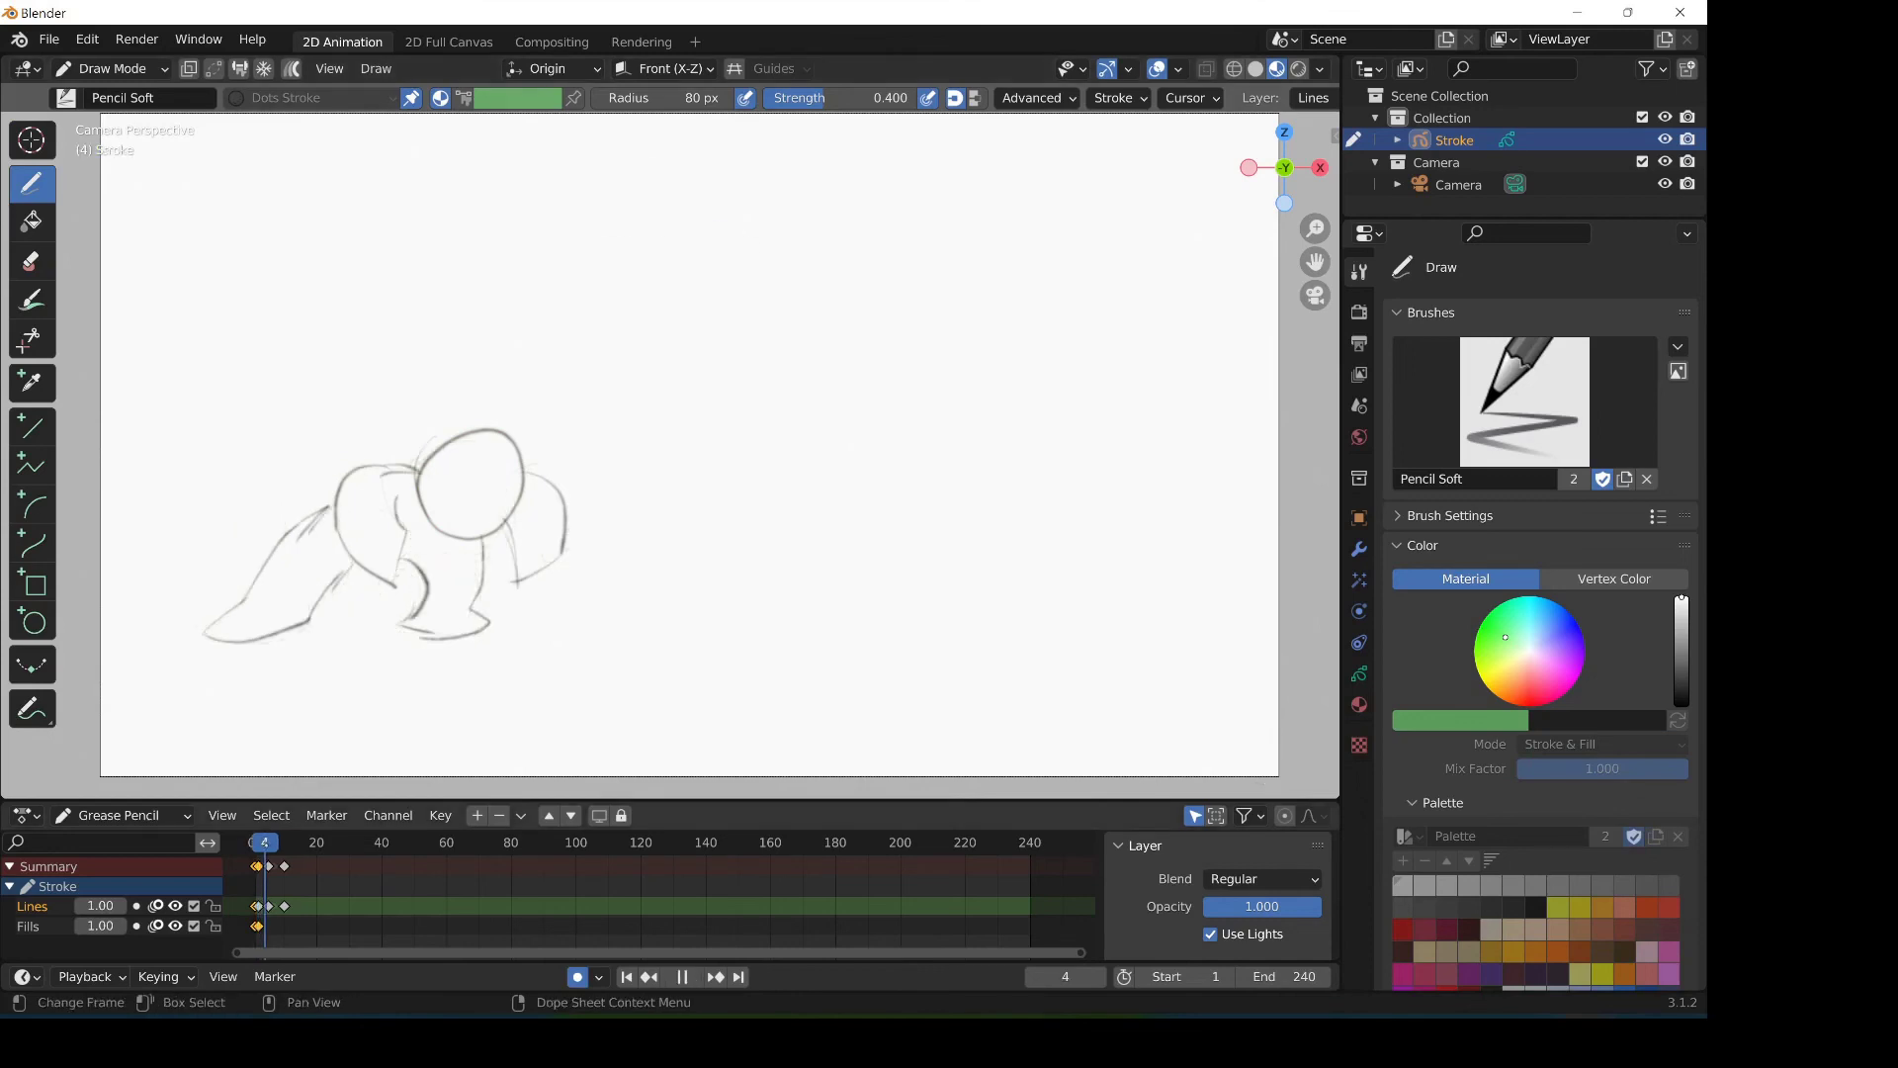
Step: On frame 4, trace a darker head circle and nudge it left and down in Edit Mode
{"action": "key", "text": "Right"}
{"action": "left_click_drag", "start_coordinate": [675, 230], "coordinate": [764, 349]}
{"action": "key", "text": "Tab"}
{"action": "key", "text": "g"}
{"action": "left_click", "coordinate": [750, 356]}
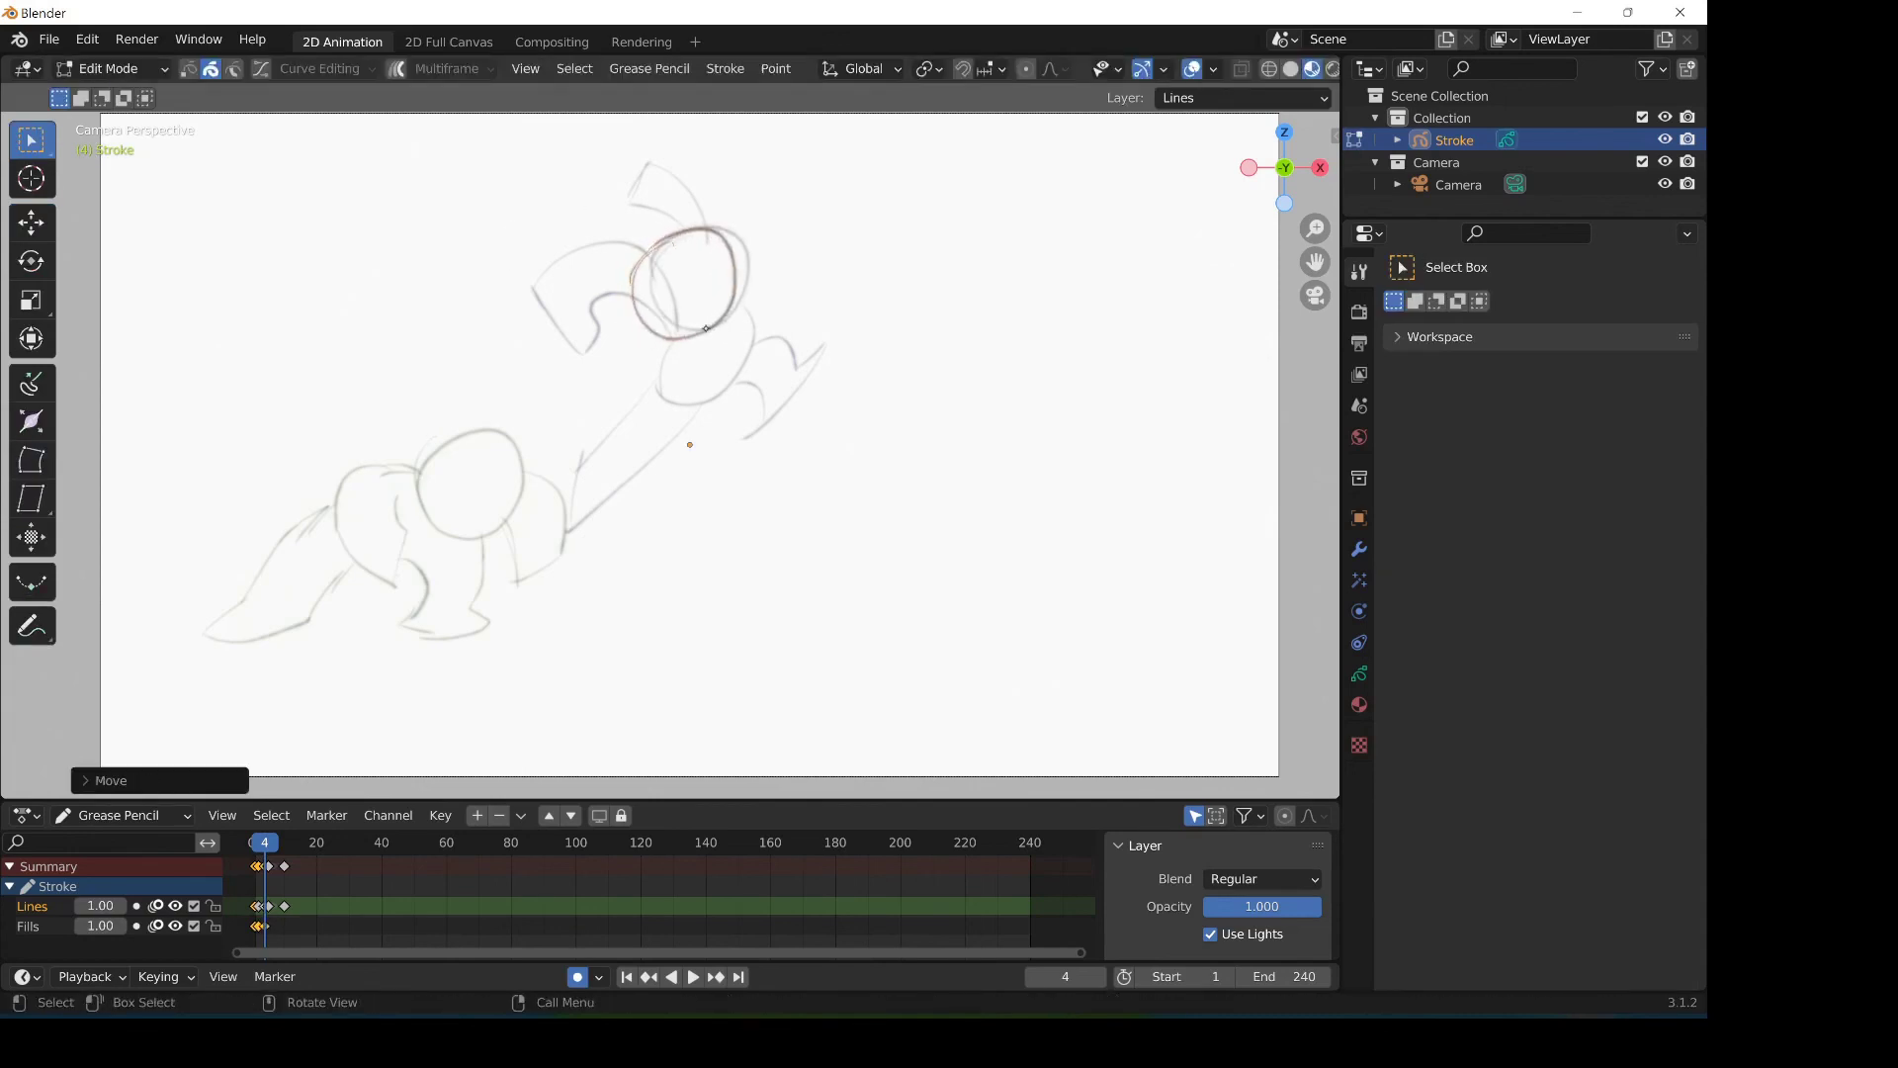
{"action": "left_click", "coordinate": [111, 69]}
{"action": "left_click", "coordinate": [107, 165]}
Step: Darken the head top, head circle, right hand and both arm edges
{"action": "left_click_drag", "start_coordinate": [623, 279], "coordinate": [526, 297]}
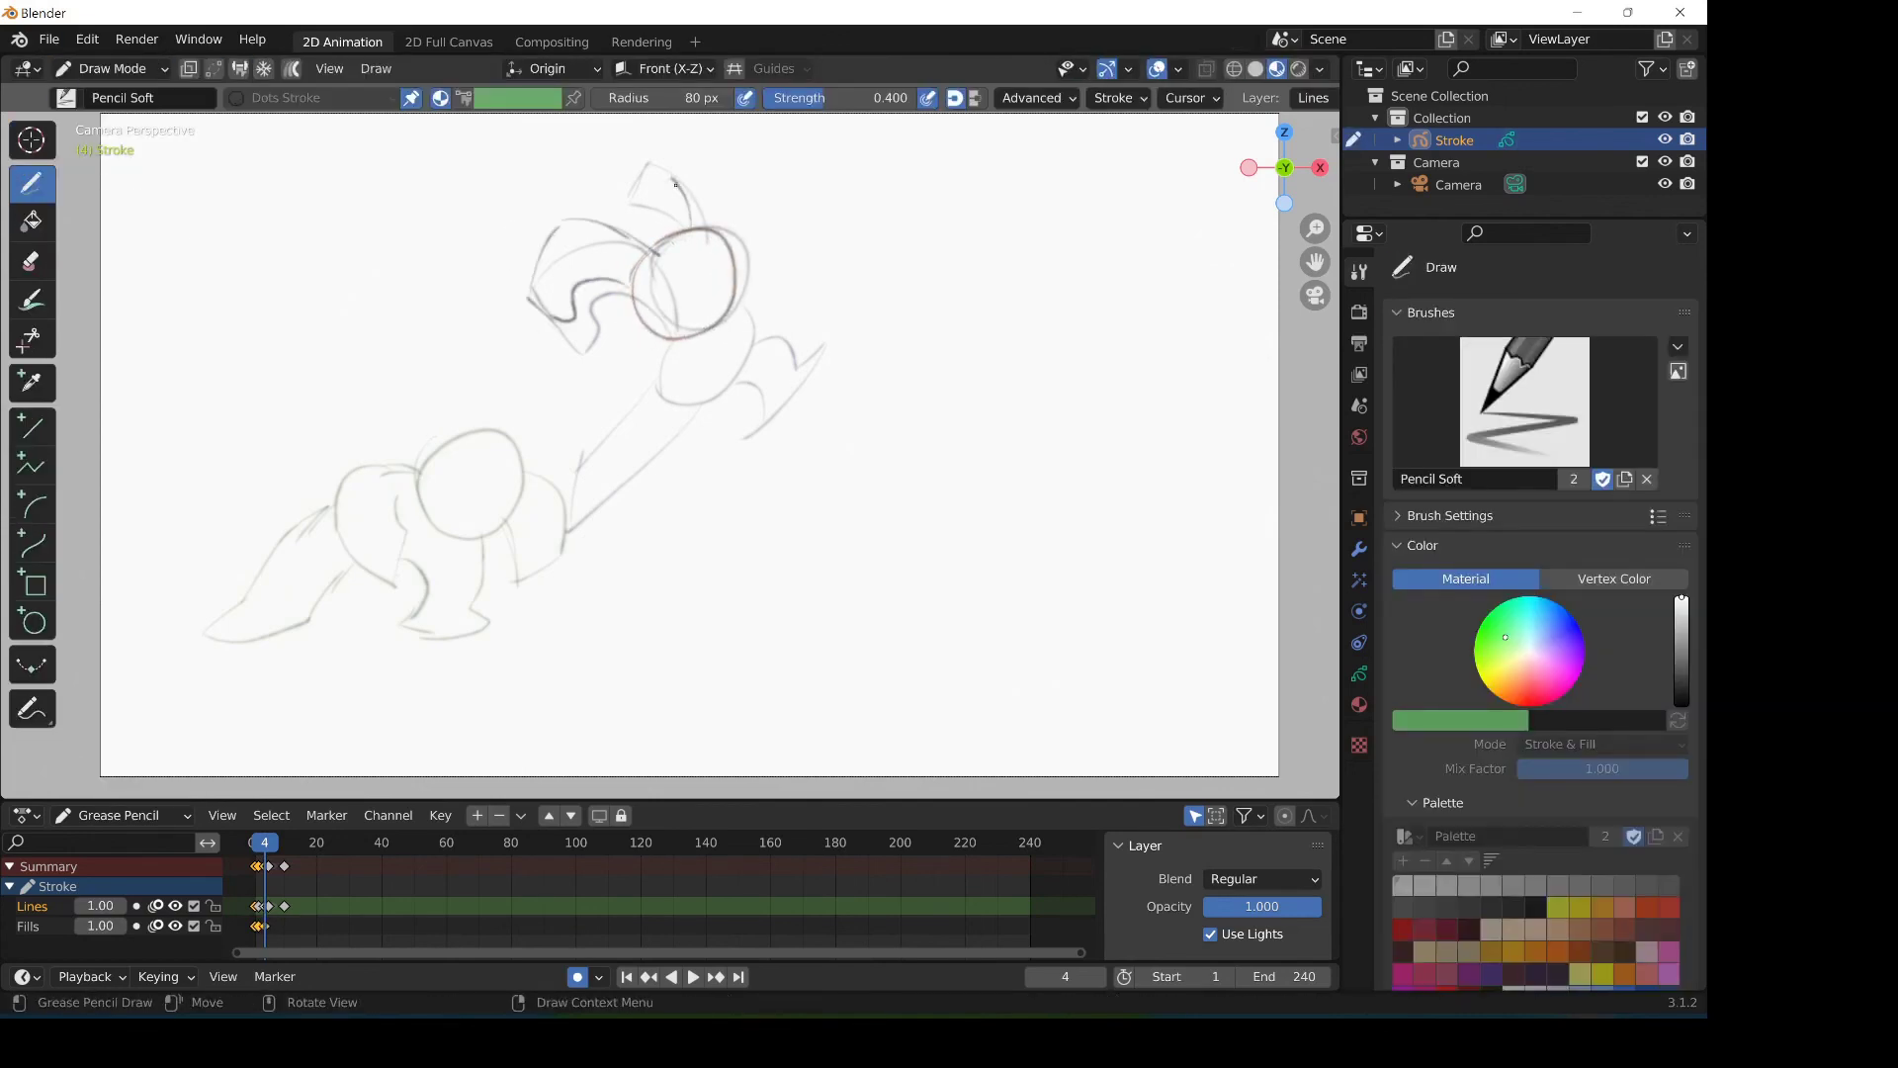
{"action": "left_click_drag", "start_coordinate": [666, 335], "coordinate": [698, 409]}
{"action": "left_click_drag", "start_coordinate": [748, 358], "coordinate": [810, 410]}
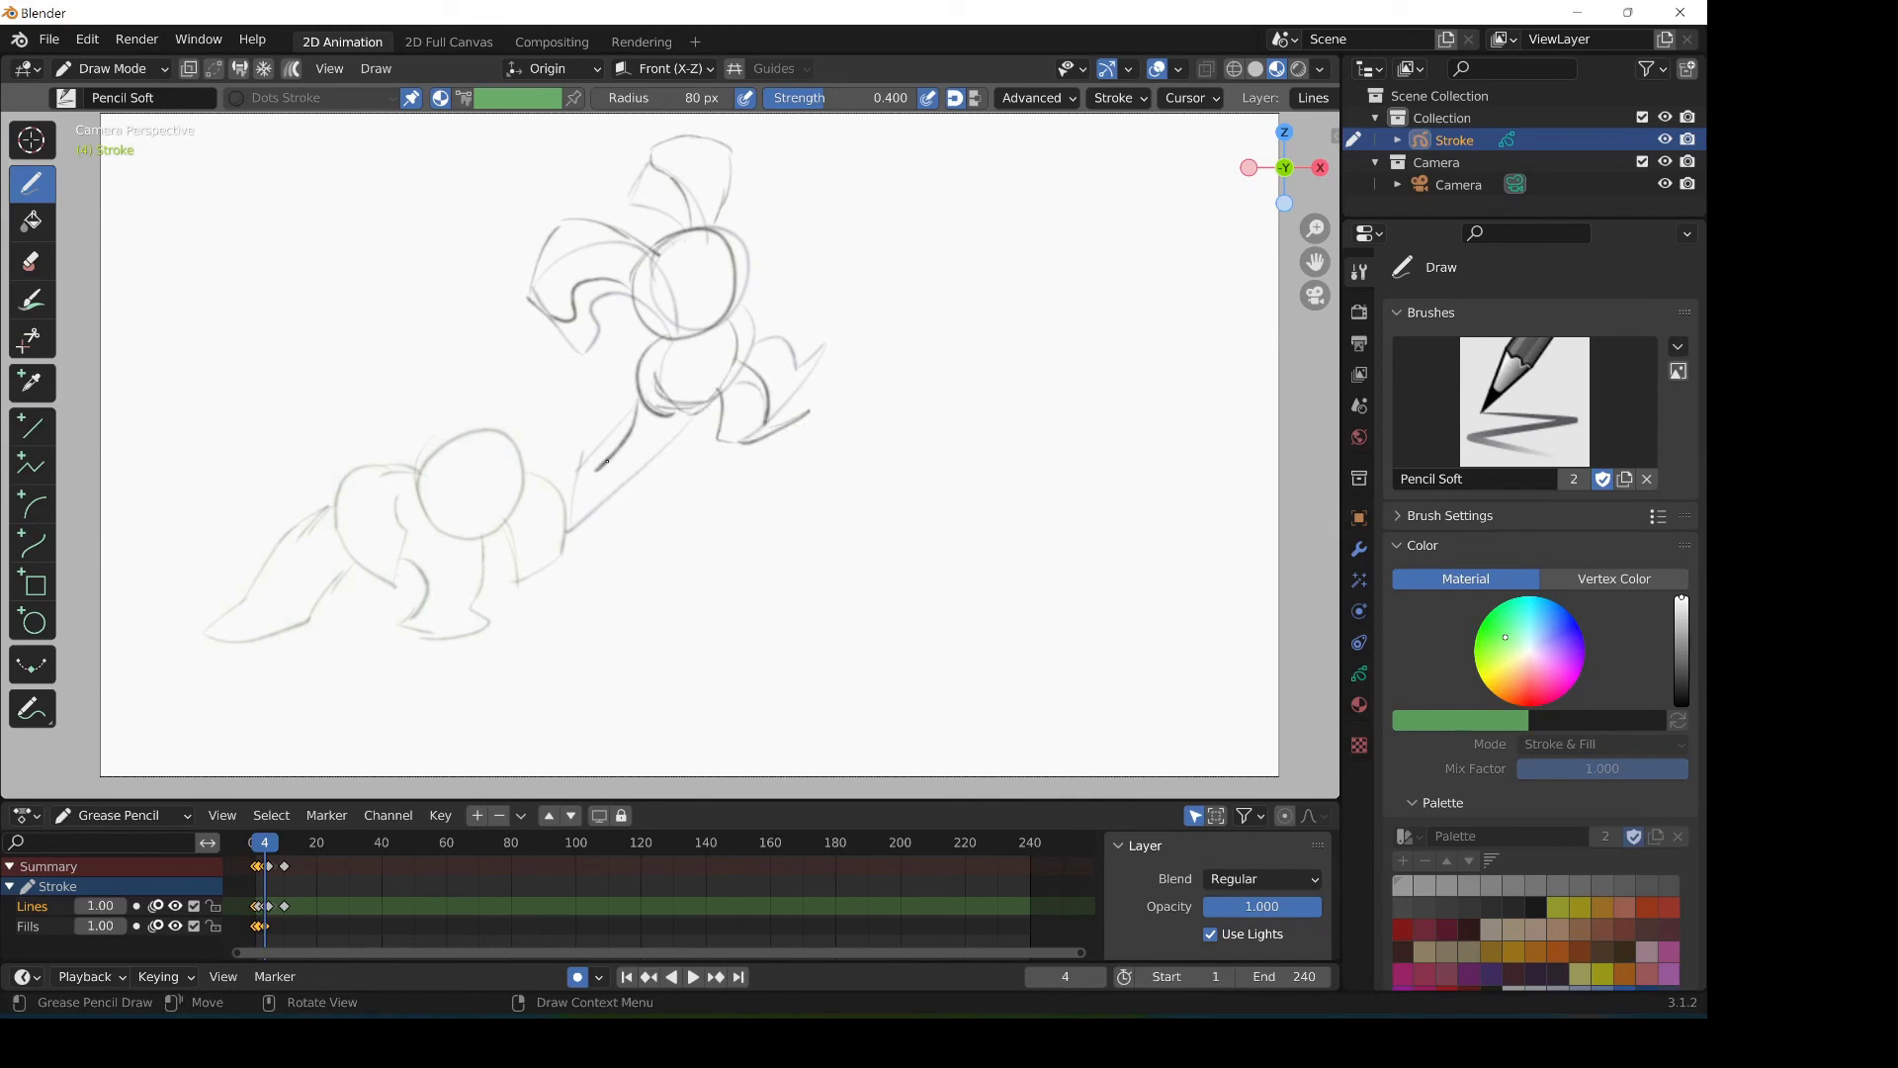
{"action": "left_click_drag", "start_coordinate": [605, 462], "coordinate": [578, 552]}
{"action": "left_click_drag", "start_coordinate": [704, 410], "coordinate": [615, 510]}
{"action": "key", "text": "Right"}
{"action": "key", "text": "Right"}
{"action": "key", "text": "Right"}
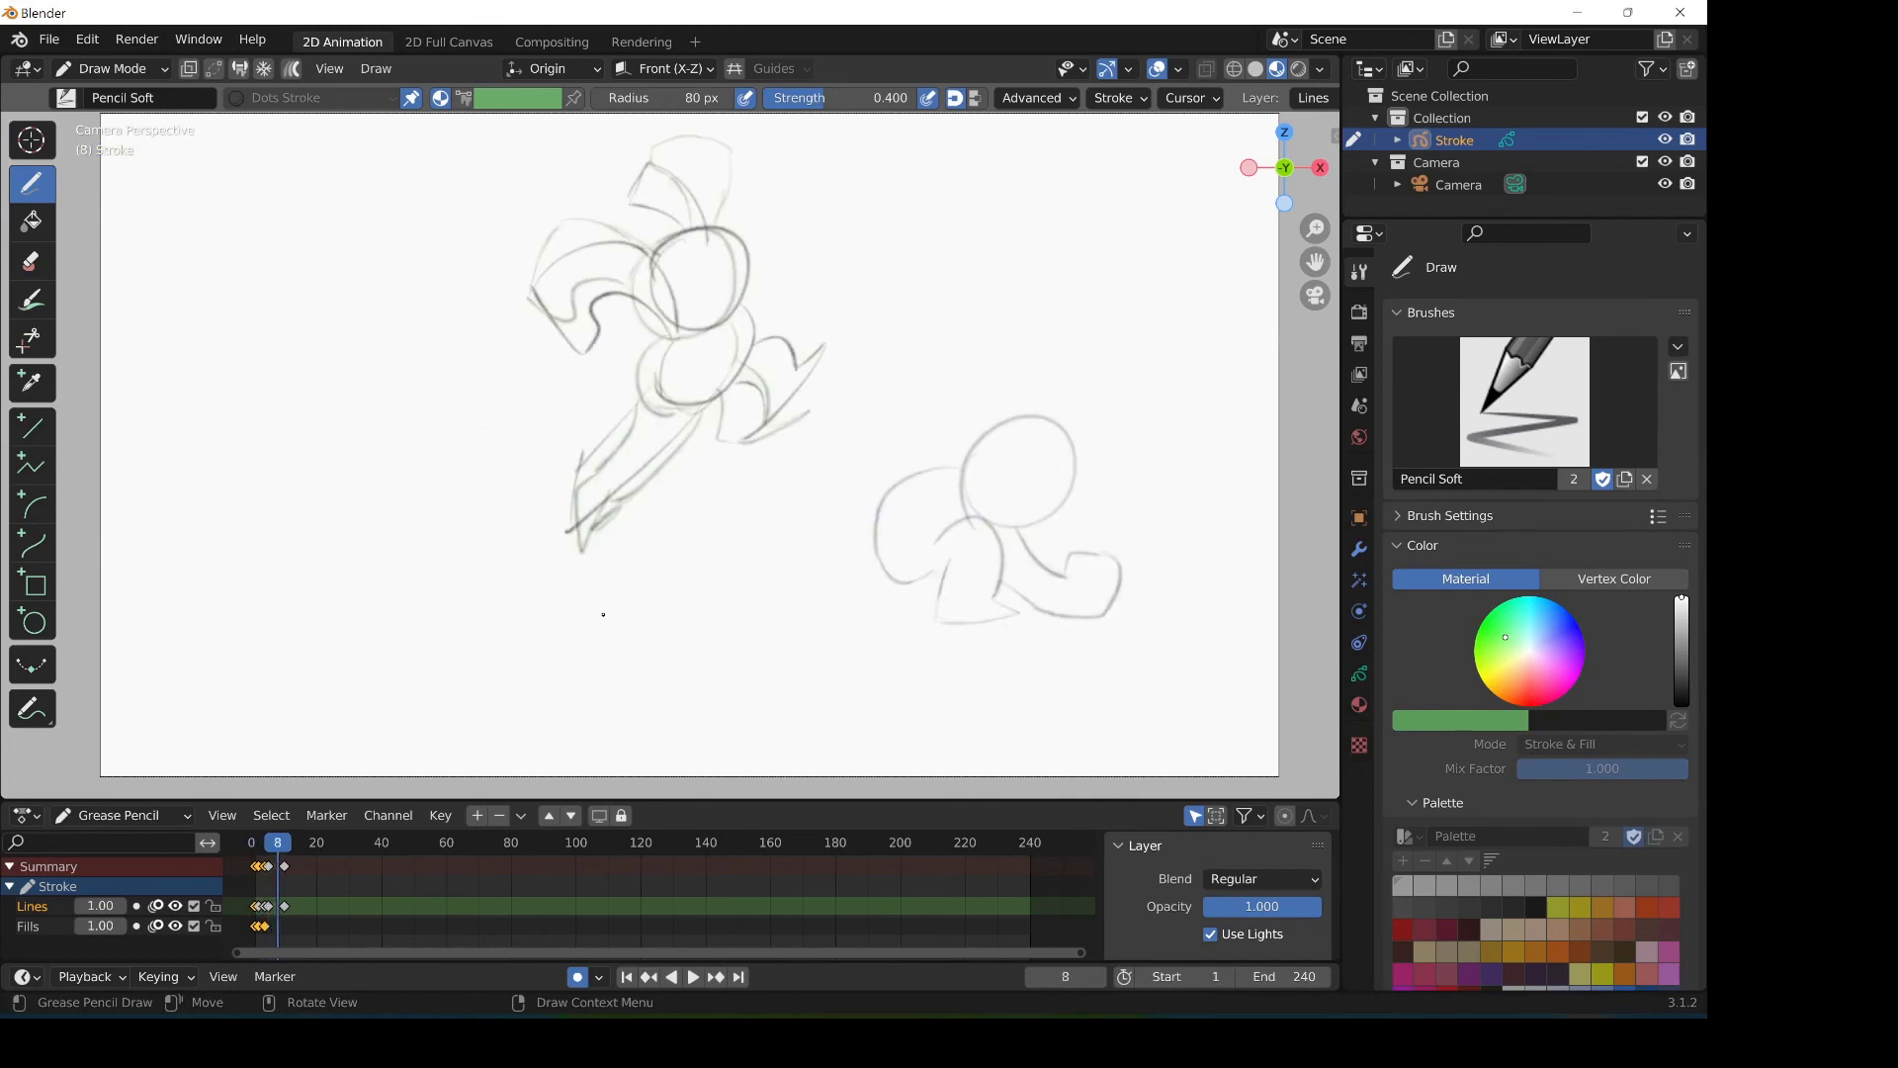
Step: Move the frame 10 character's strokes left, then go to frame 9 in Draw Mode
{"action": "key", "text": "Right"}
{"action": "key", "text": "Right"}
{"action": "left_click", "coordinate": [112, 69]}
{"action": "left_click", "coordinate": [111, 115]}
{"action": "key", "text": "g"}
{"action": "left_click", "coordinate": [690, 443]}
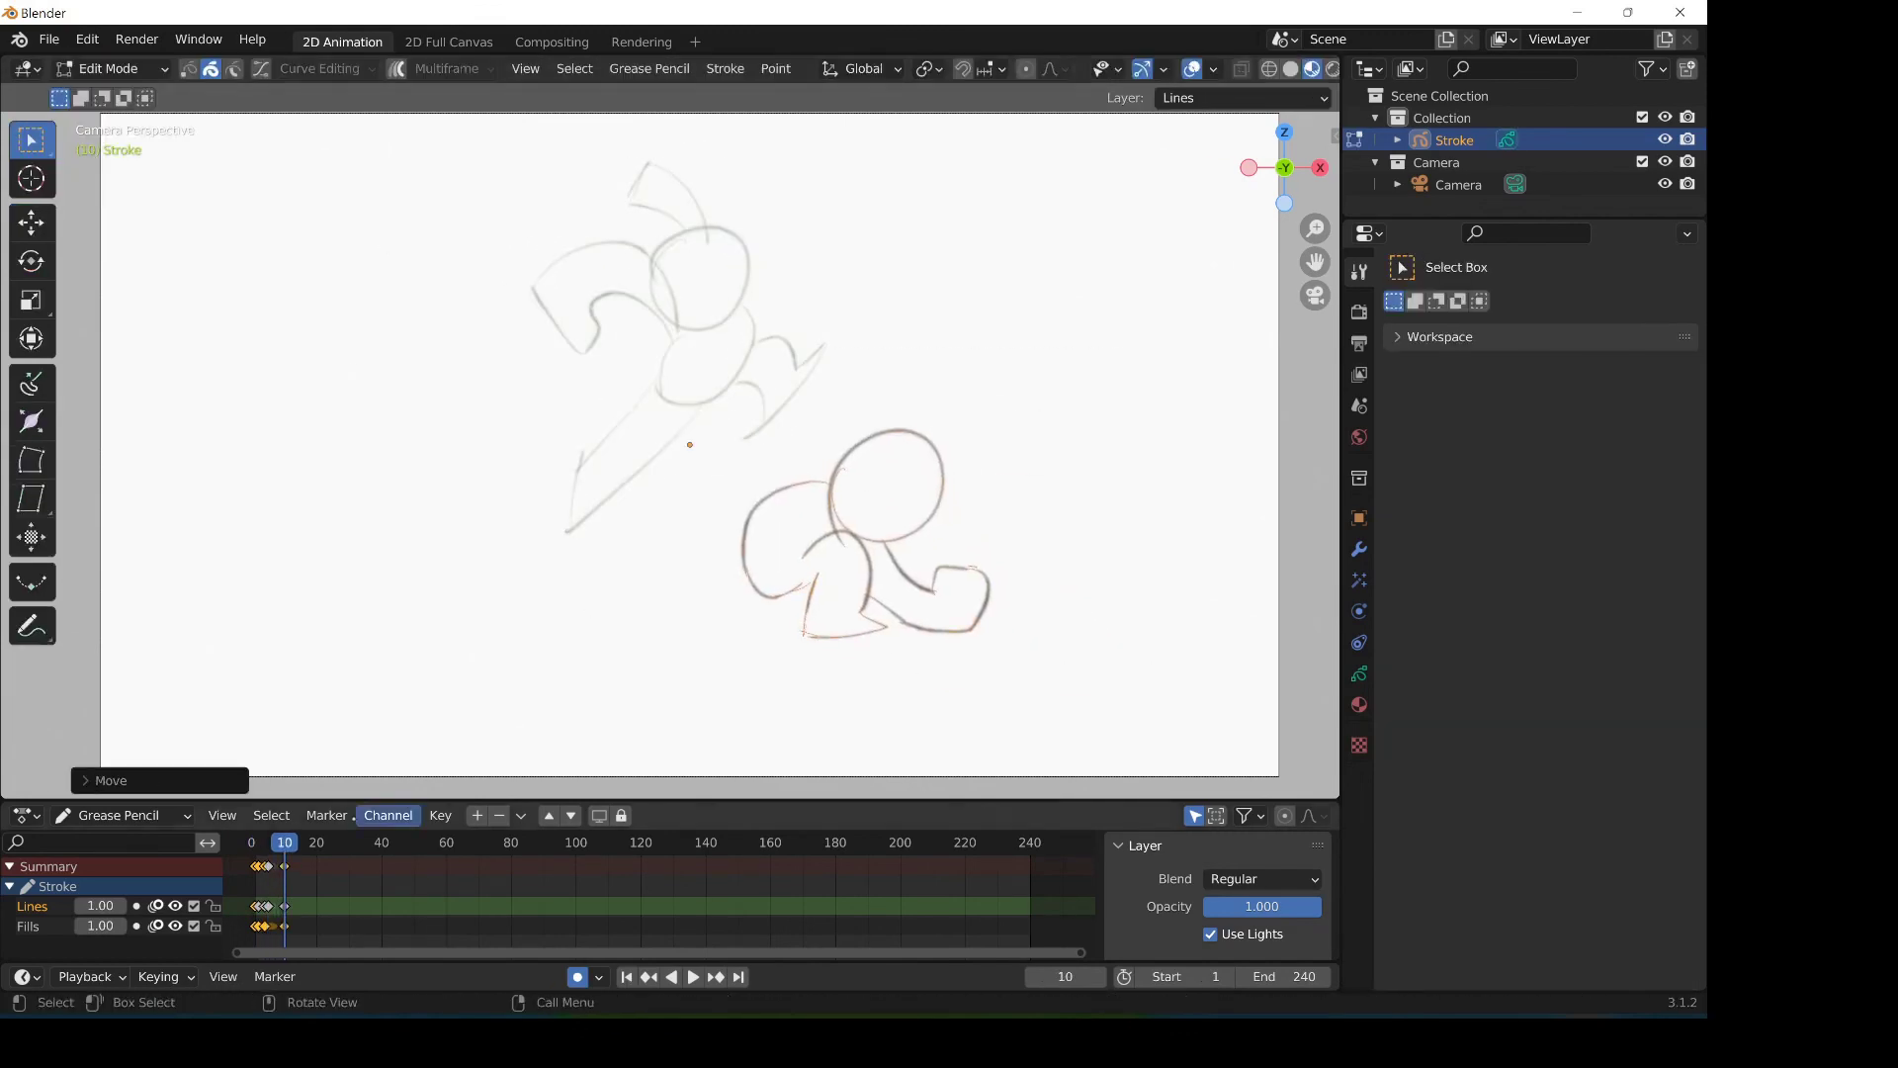
{"action": "key", "text": "Left"}
{"action": "key", "text": "Tab"}
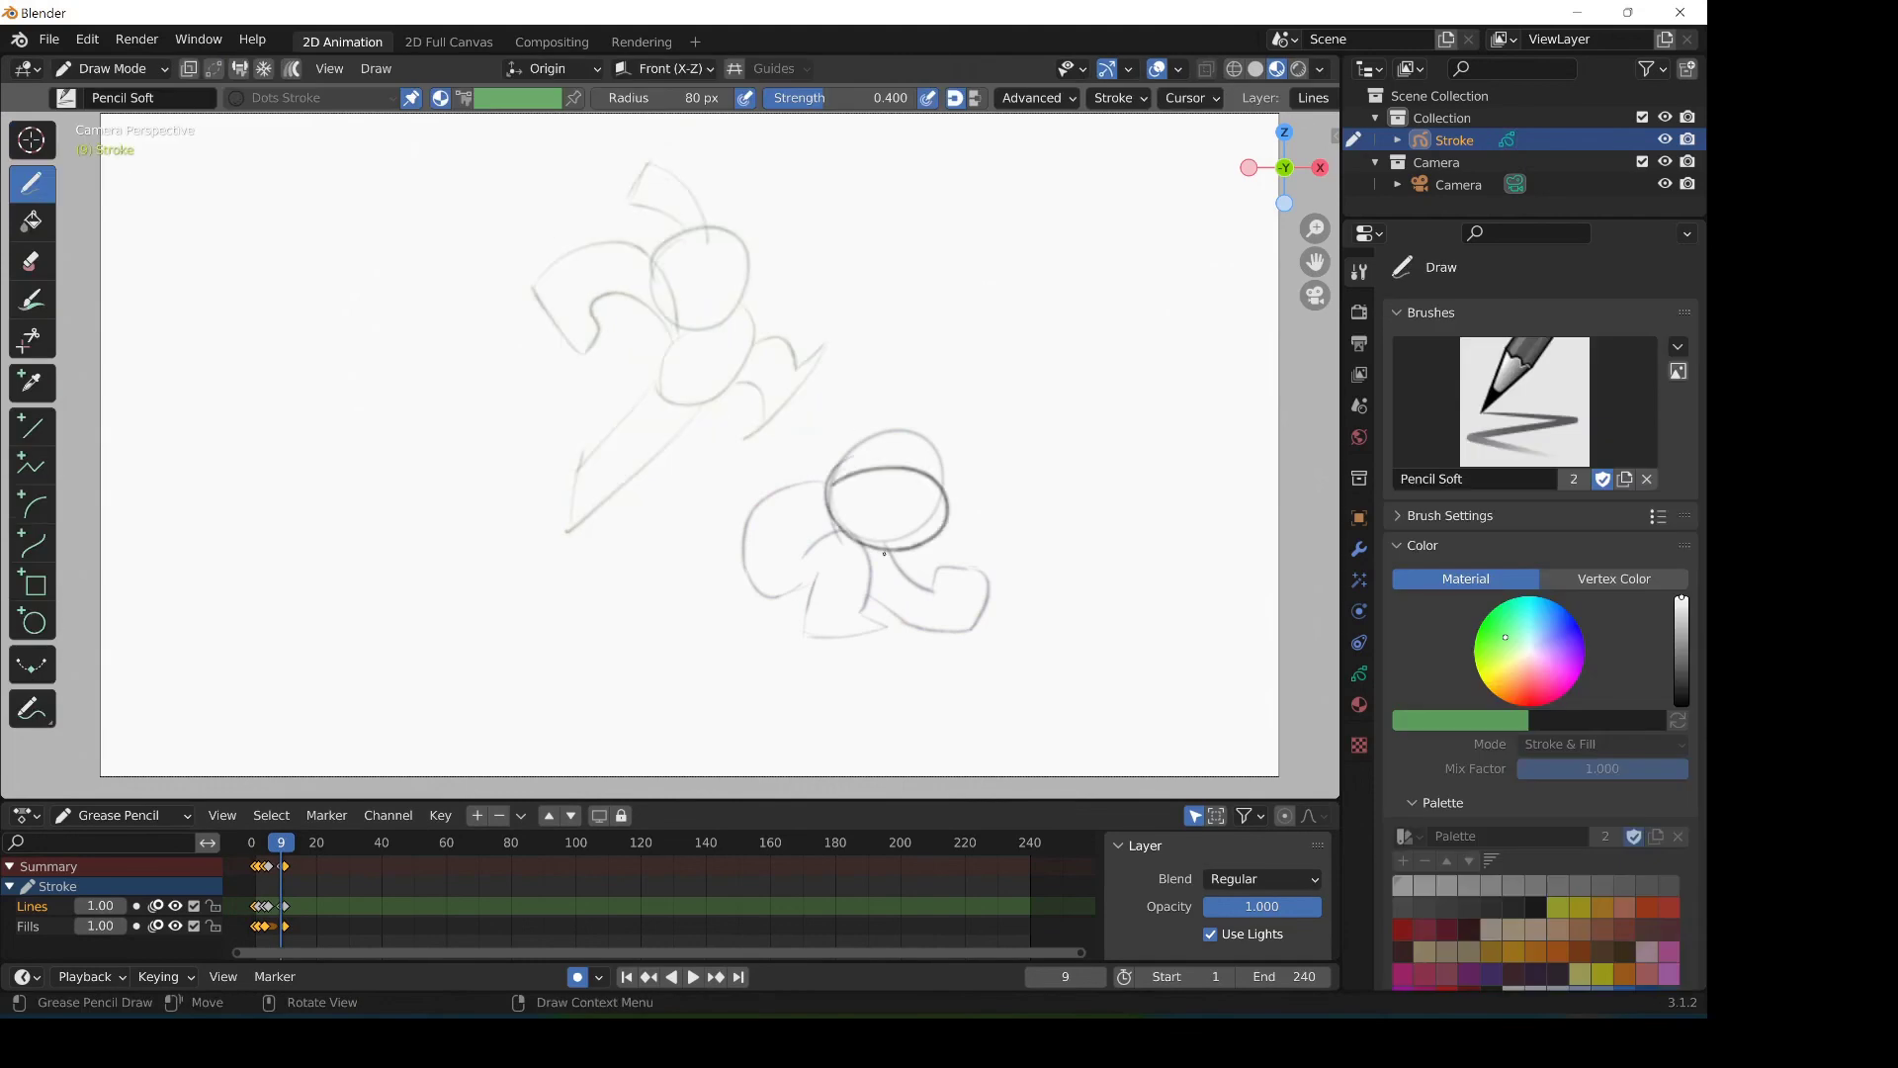